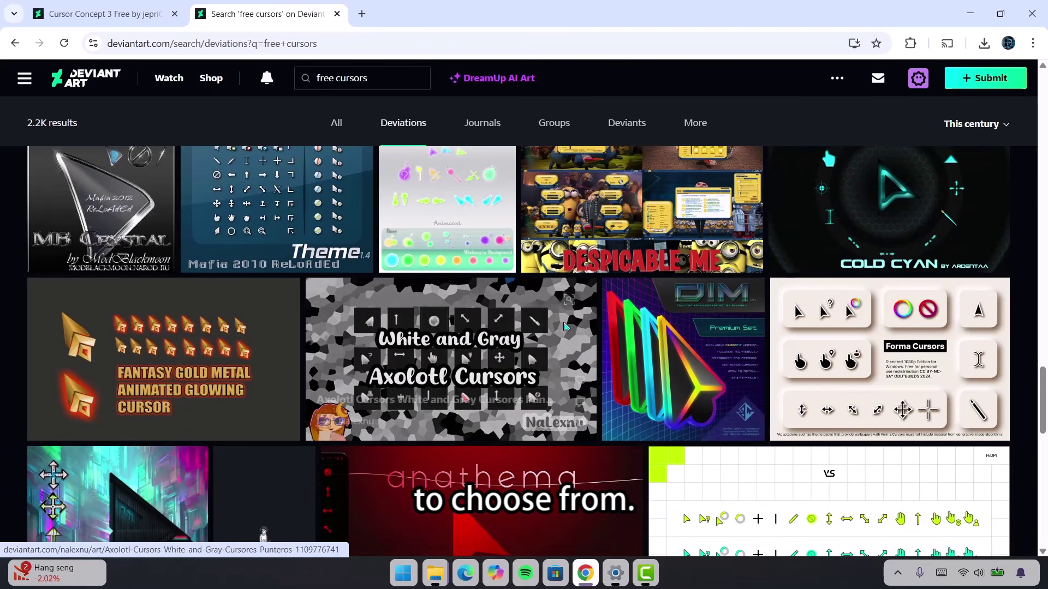
Browse the DeviantArt search results for free cursors to examine the available cursor packs.
scroll(733, 300, "down", 3)
scroll(926, 356, "down", 9)
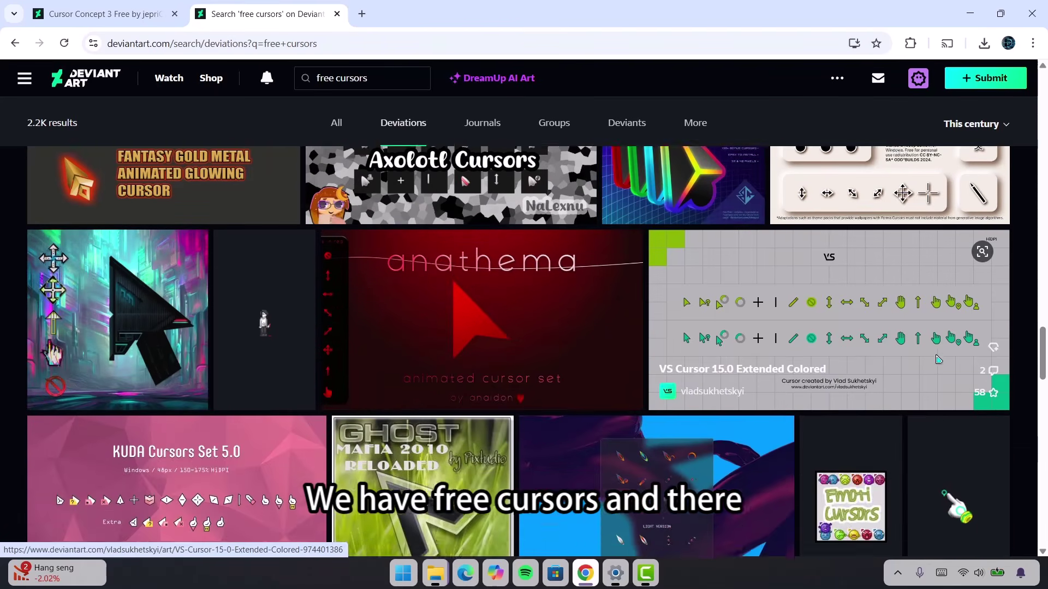
scroll(940, 358, "down", 9)
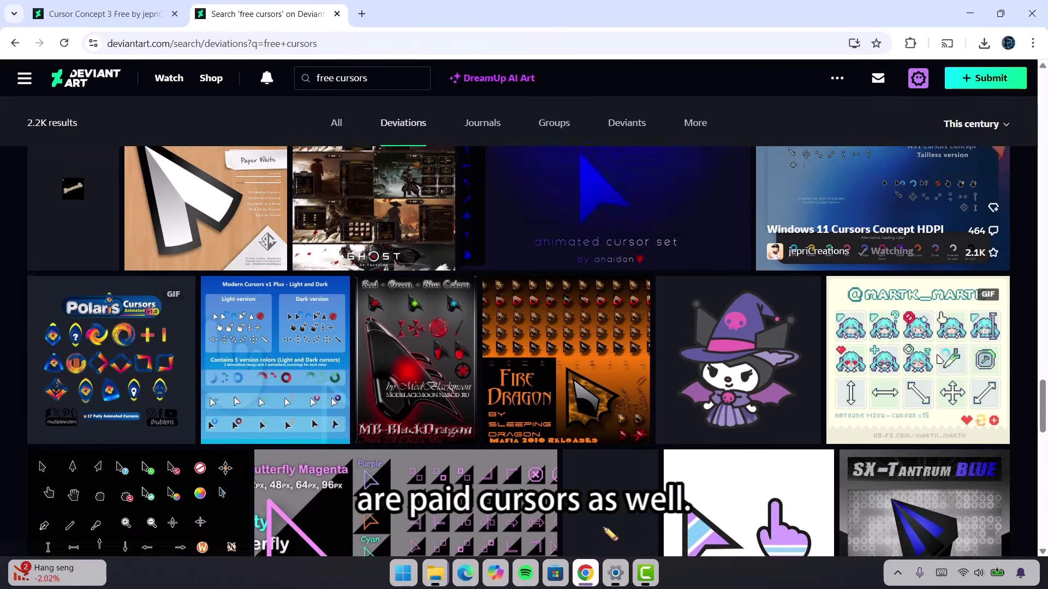
scroll(940, 358, "down", 10)
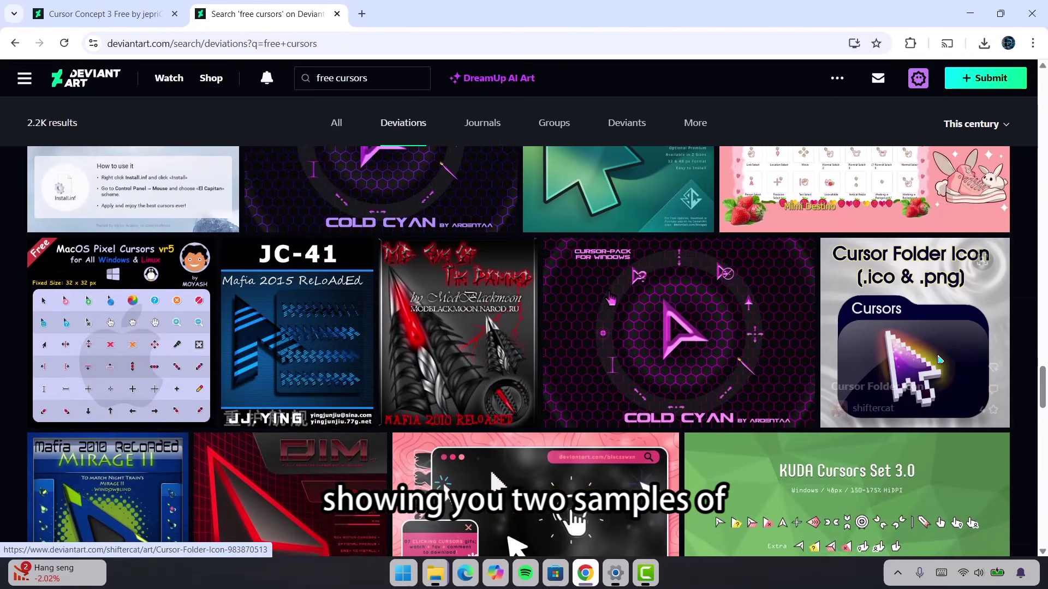
scroll(940, 358, "down", 2)
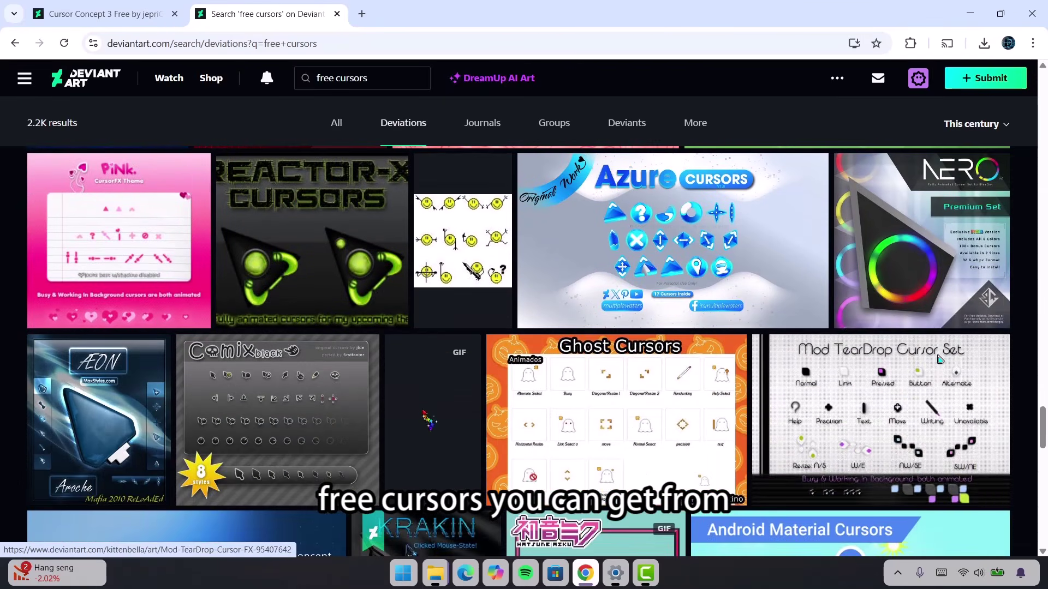
scroll(940, 359, "up", 4)
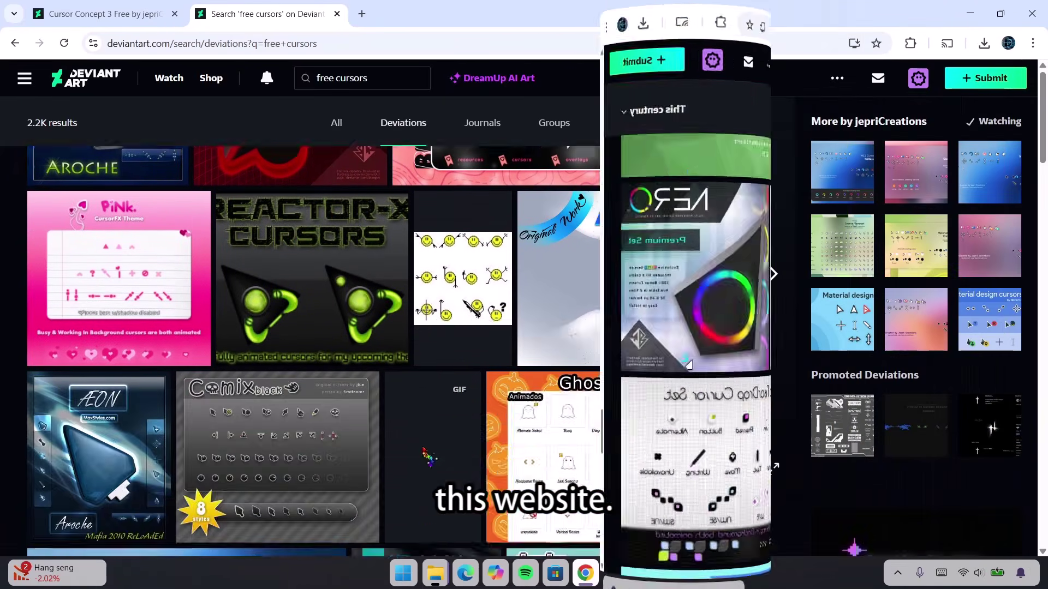
Download the Cursor Concept 3 Free pack from its DeviantArt page and show the zip file in its folder.
scroll(282, 408, "down", 3)
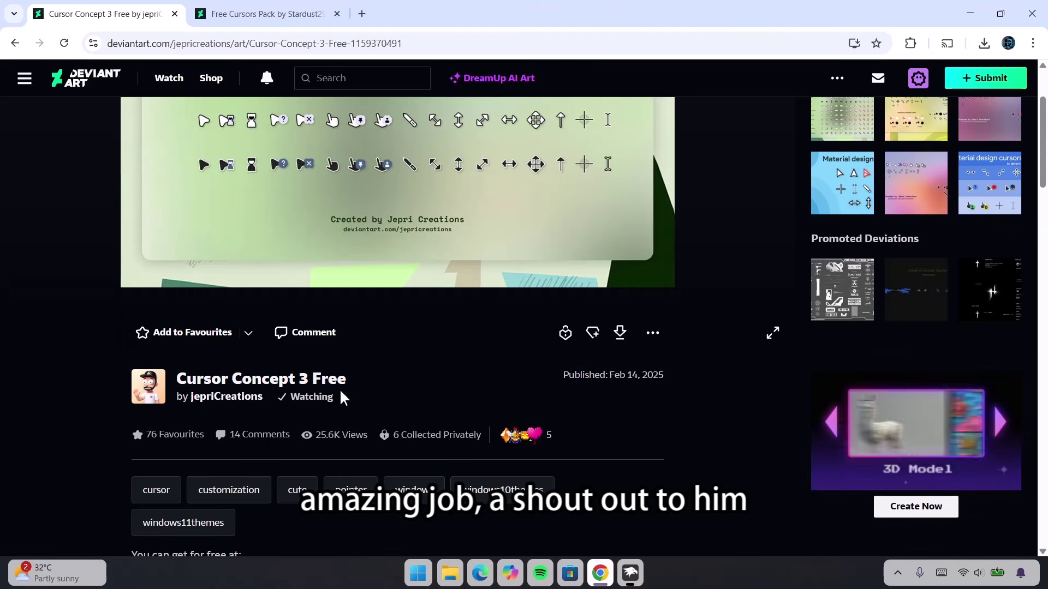
scroll(665, 303, "up", 3)
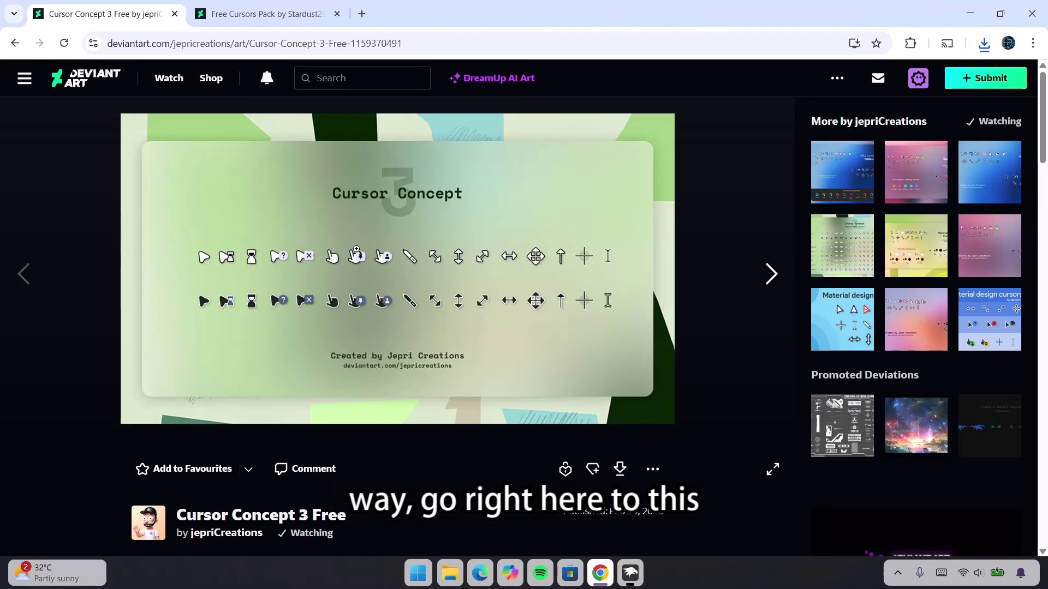
left_click(620, 470)
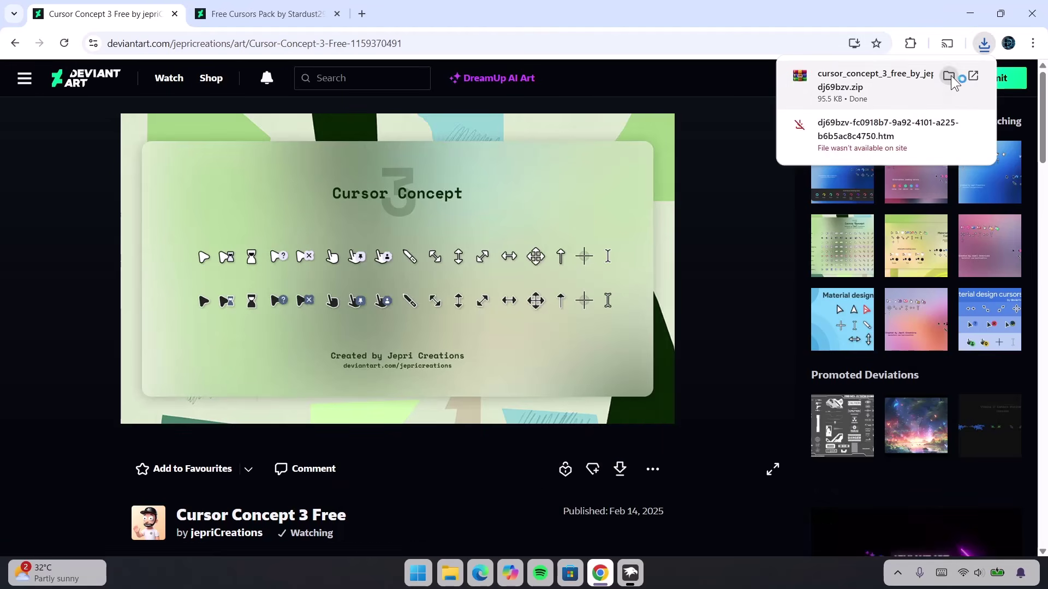
left_click(949, 78)
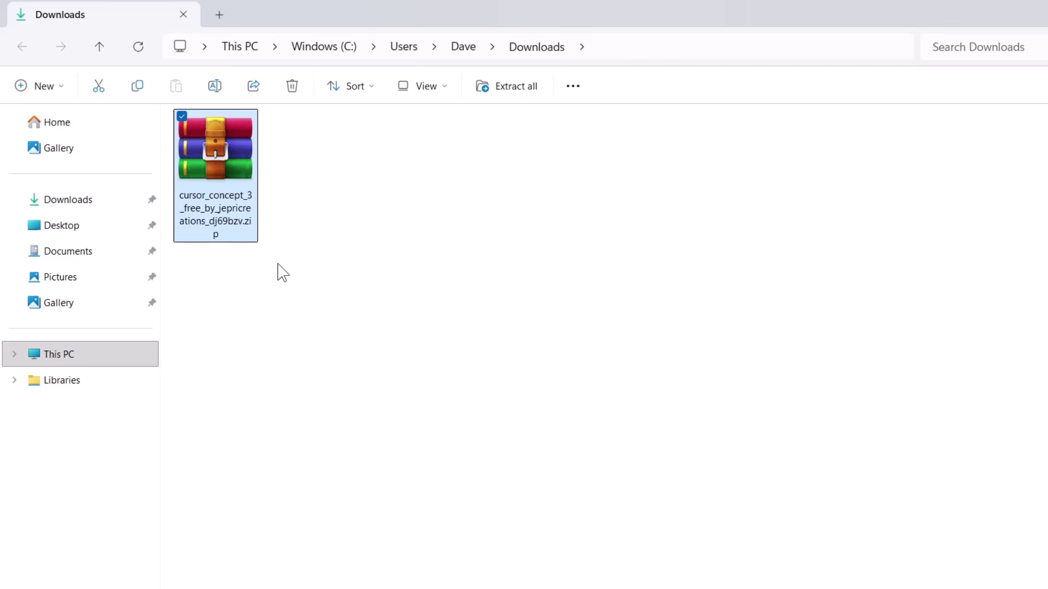
Extract the Cursor Concept 3 zip to the suggested Downloads subfolder and open the light folder inside its cursor folder.
left_click(516, 87)
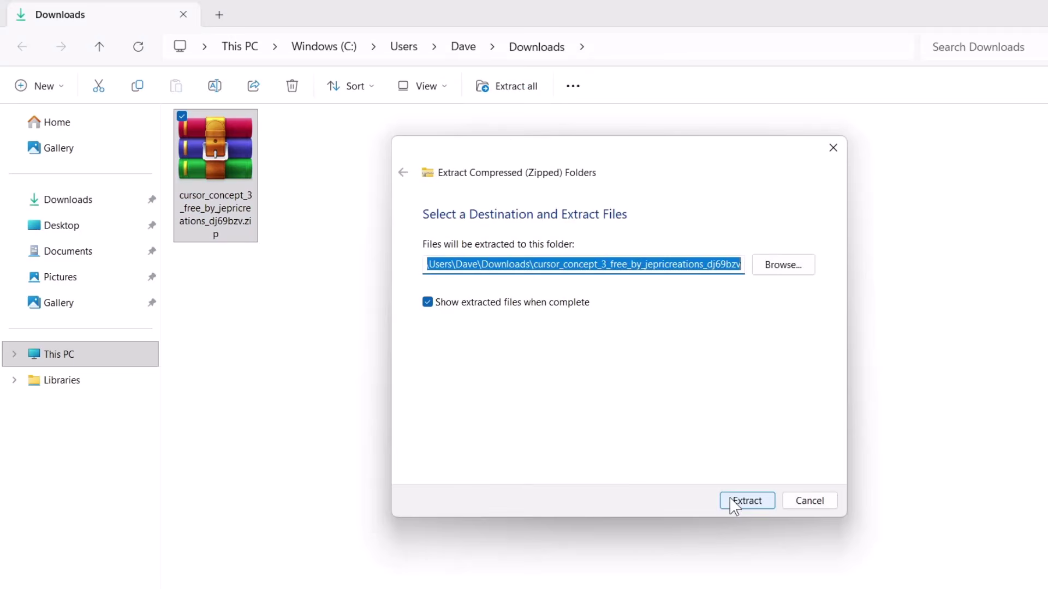
left_click(735, 504)
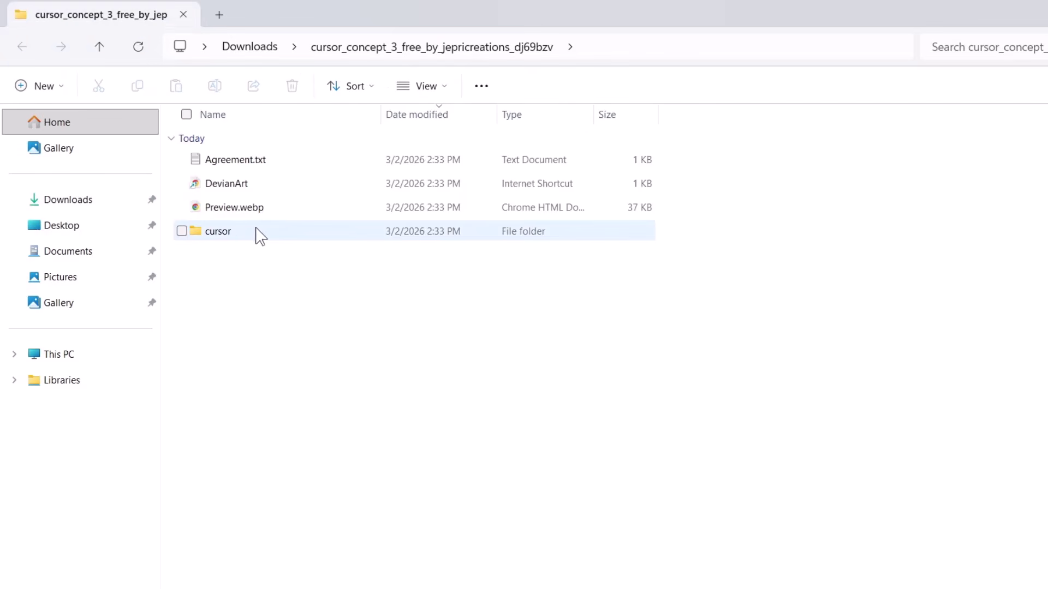
double_click(251, 230)
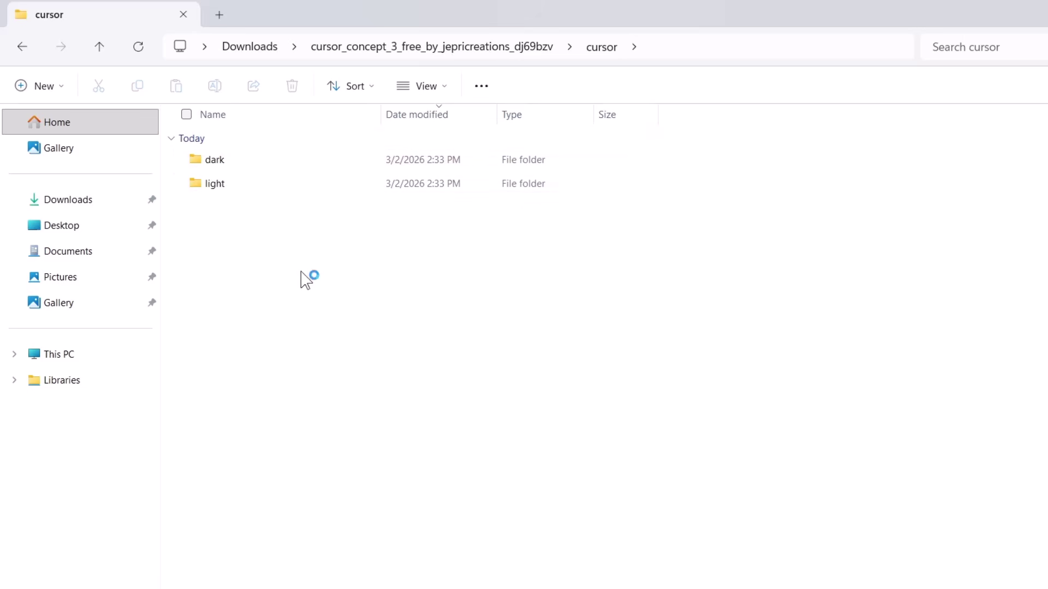
double_click(214, 184)
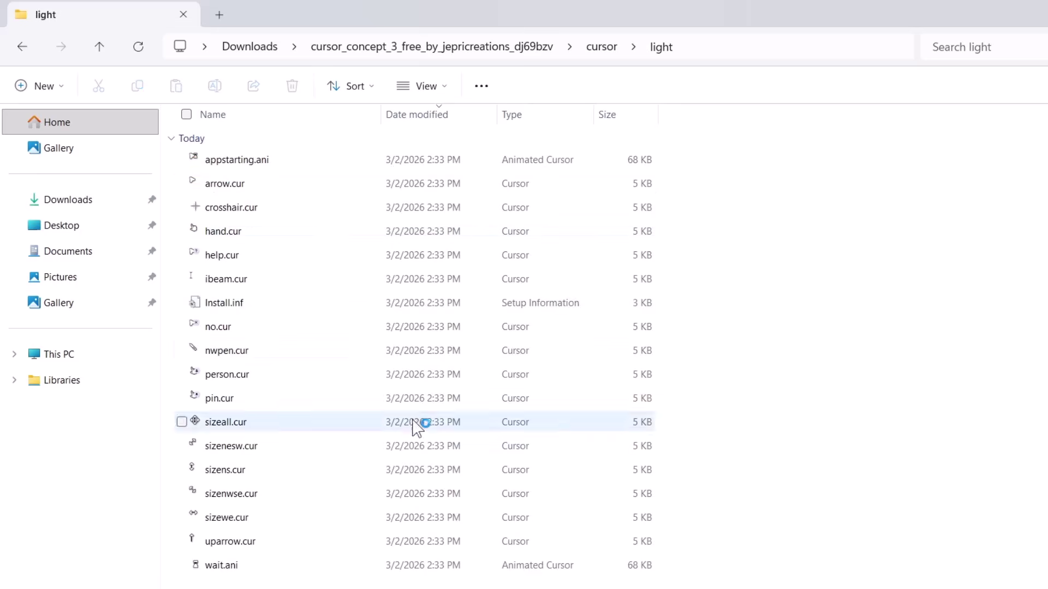
Install the light cursor set from its Install.inf file.
left_click(245, 304)
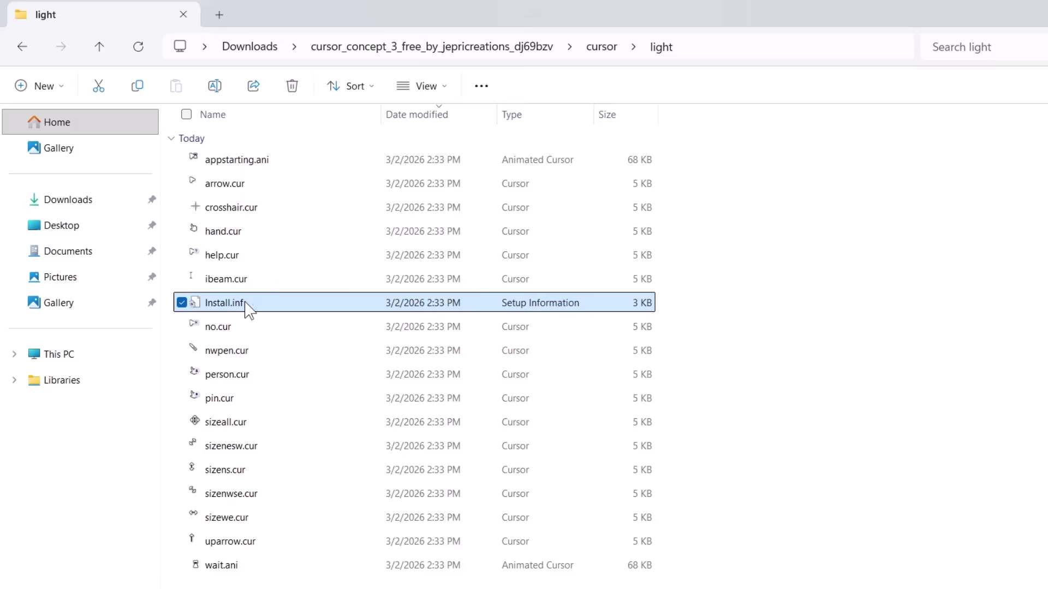
right_click(245, 304)
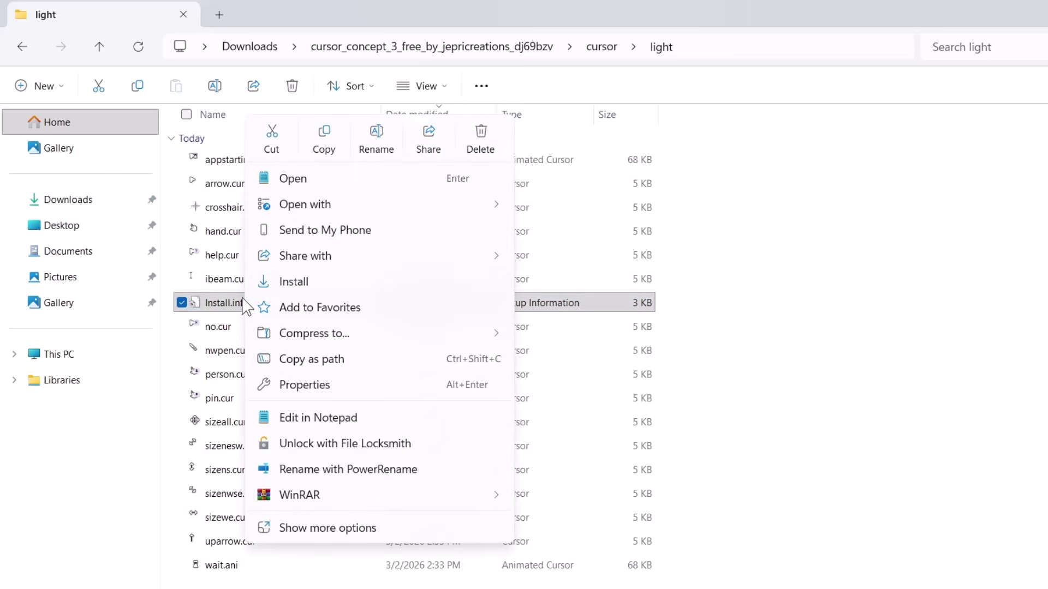
left_click(332, 283)
left_click(653, 360)
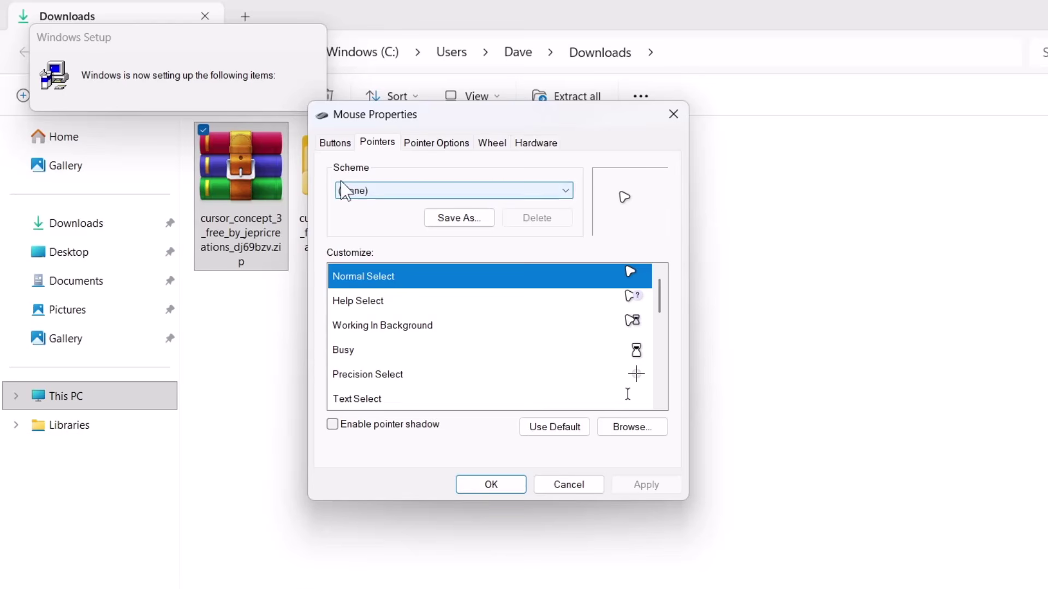
Apply the Cursor Concept 3 Light Free pointer scheme in Mouse Properties, replace the existing scheme of that name, and close the dialog.
left_click(566, 193)
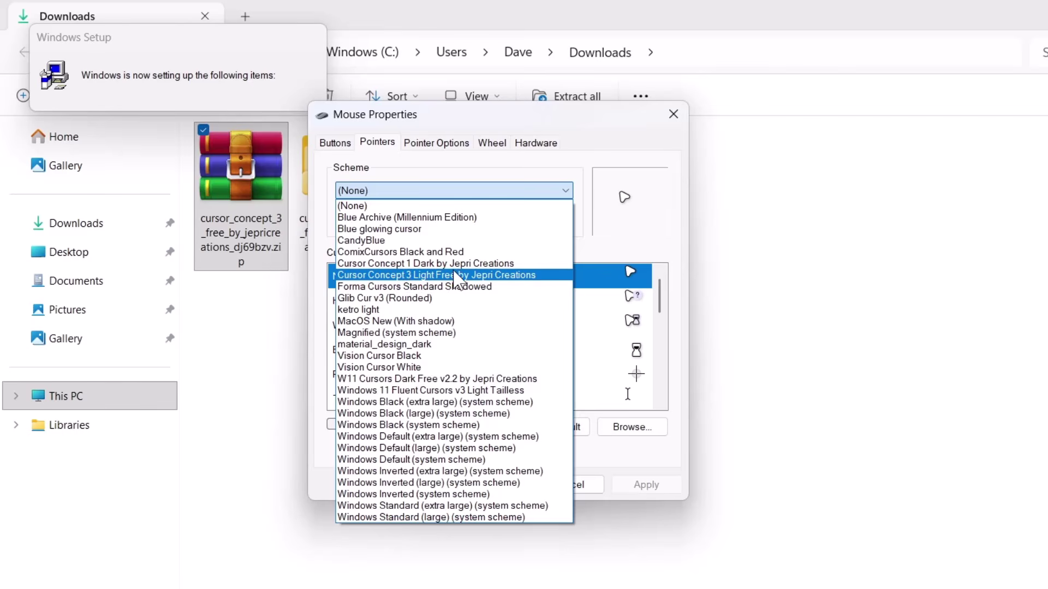
left_click(416, 275)
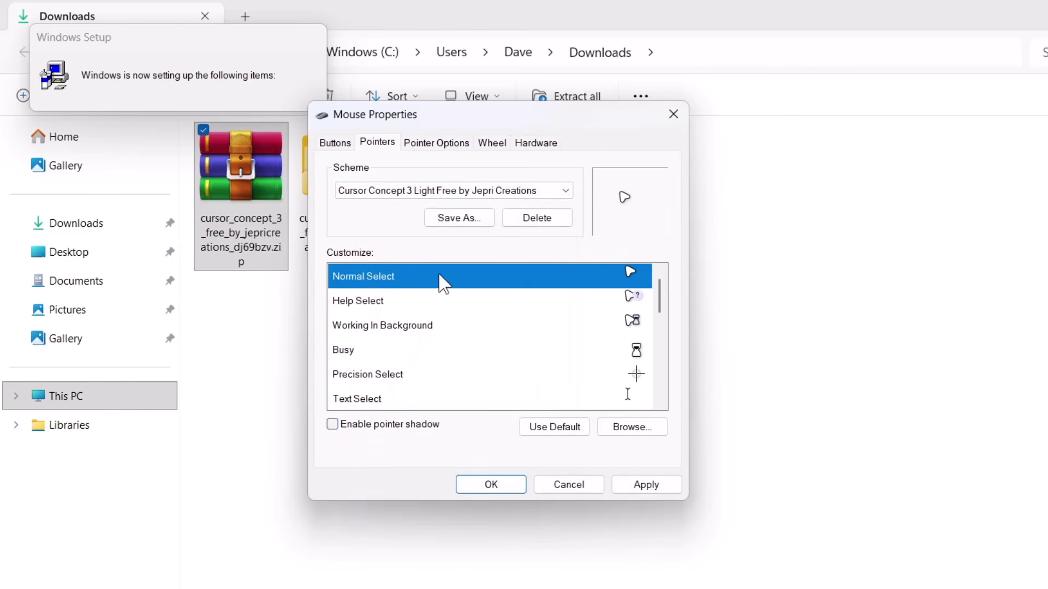
left_click(647, 485)
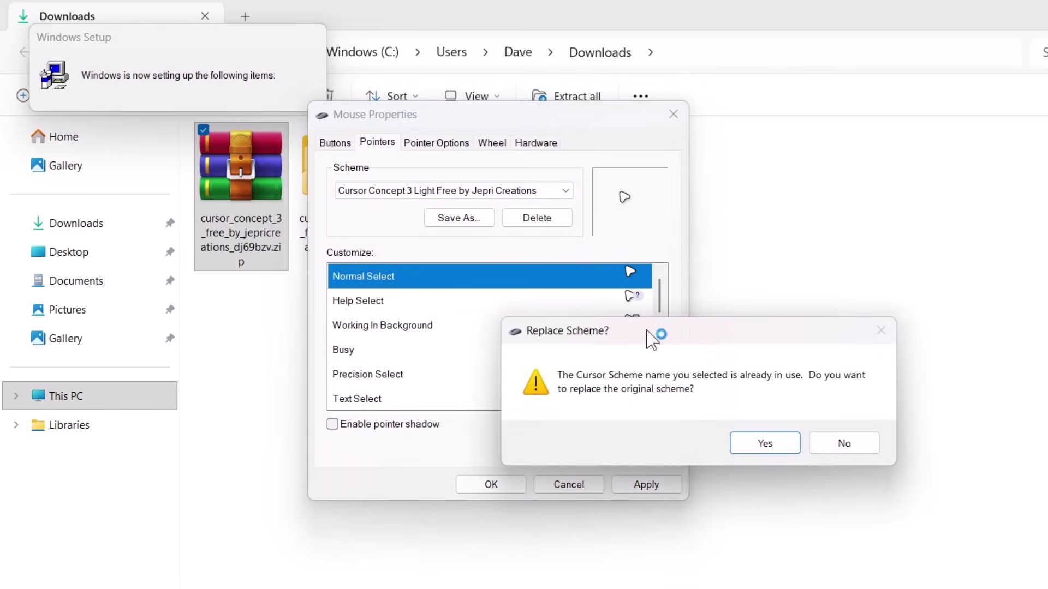
left_click(757, 449)
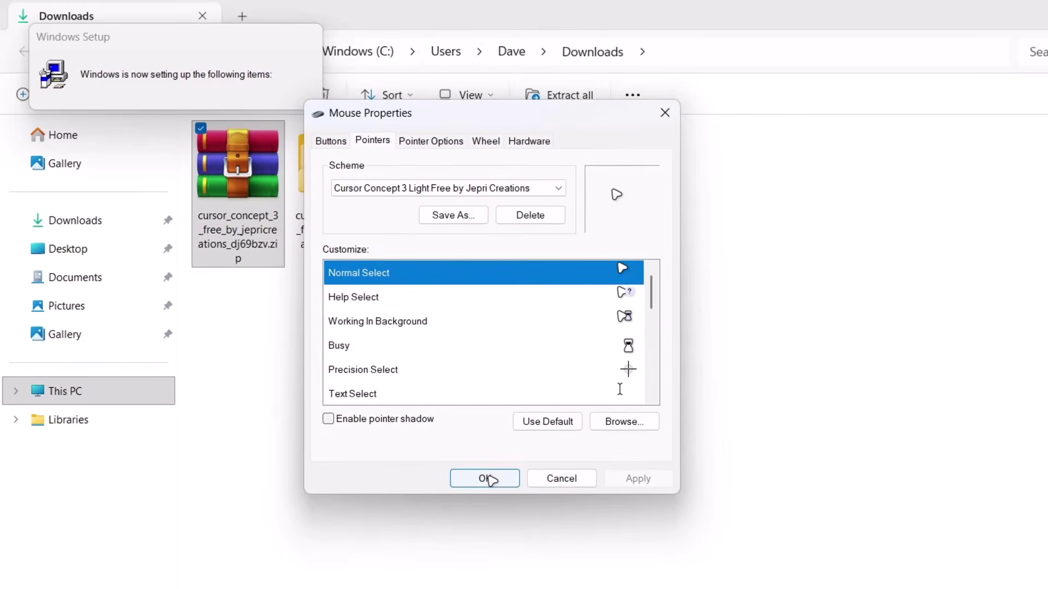
left_click(484, 478)
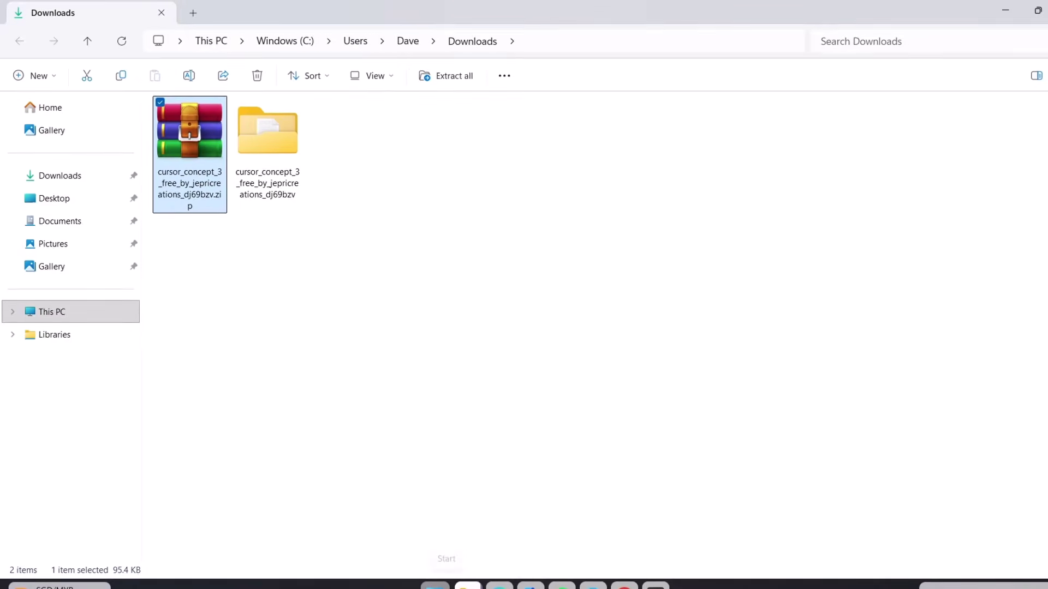
Find Mouse settings by searching for "mouse", view the additional mouse settings, and return to the Downloads folder.
left_click(435, 584)
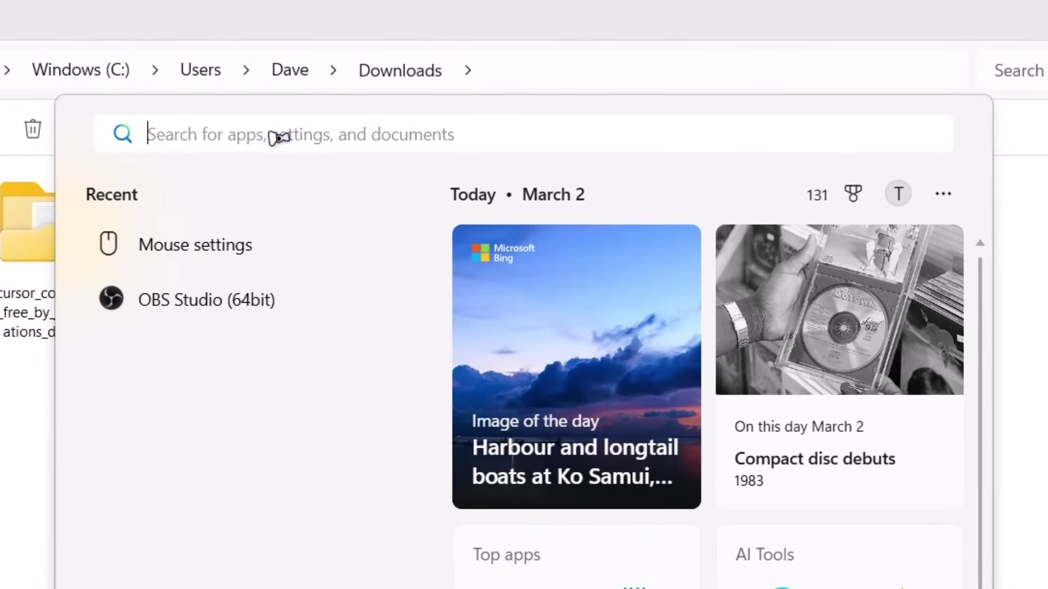
type("mouse")
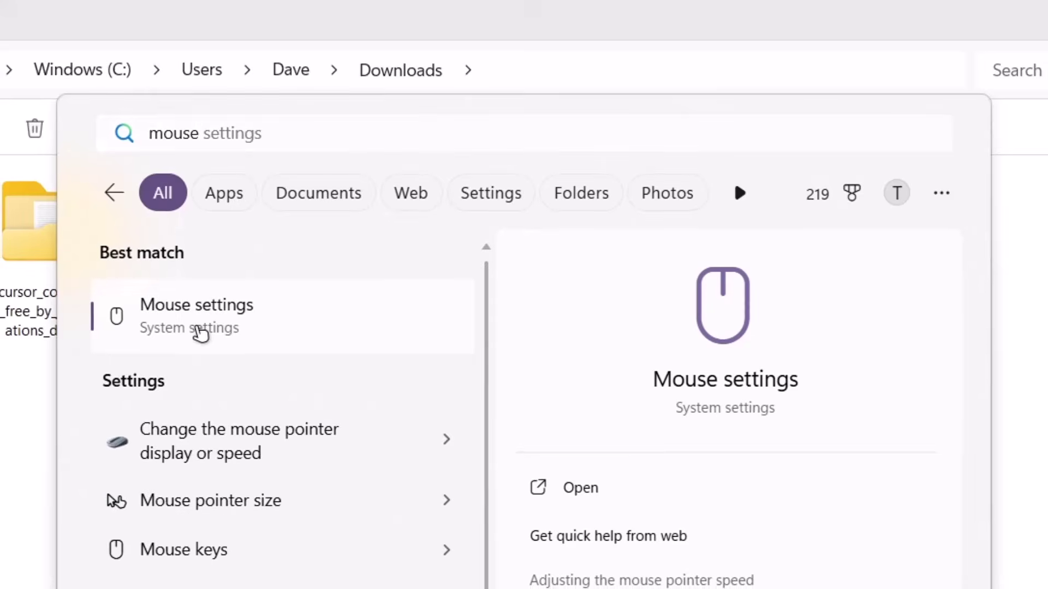
left_click(199, 332)
scroll(551, 328, "down", 5)
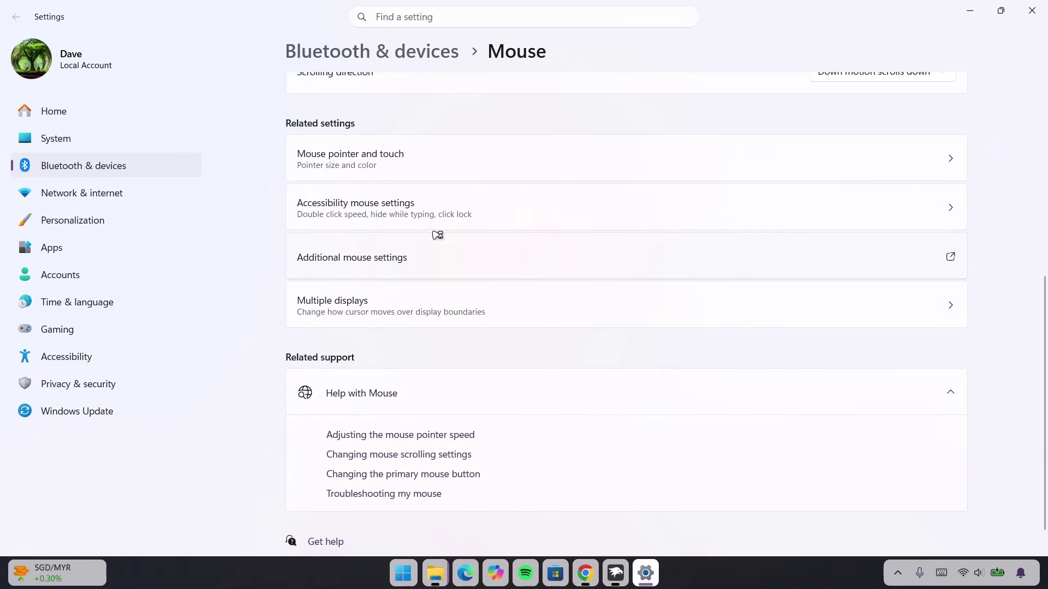
left_click(365, 258)
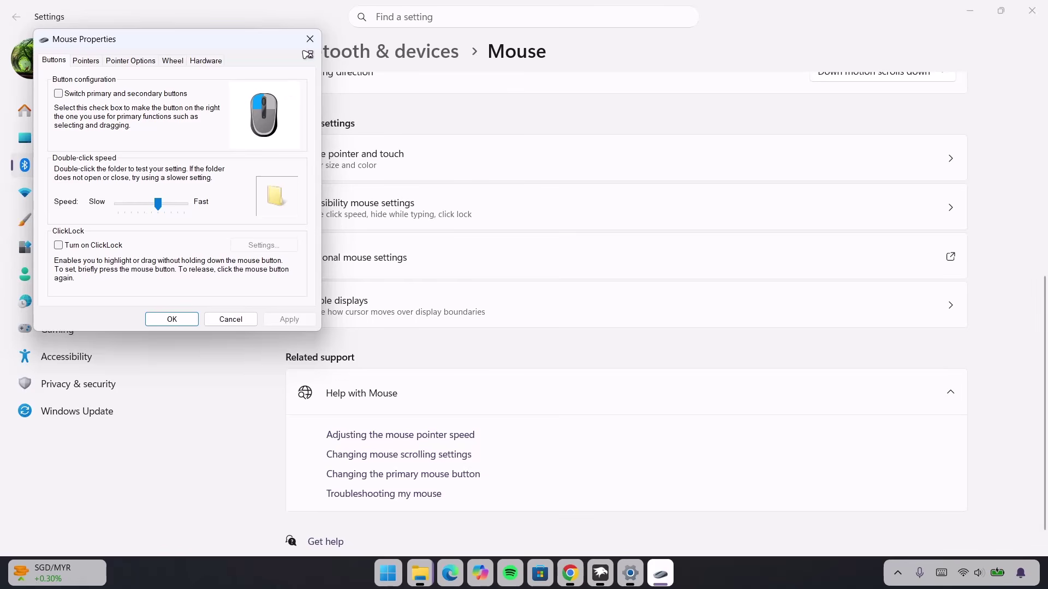
left_click(310, 38)
left_click(969, 11)
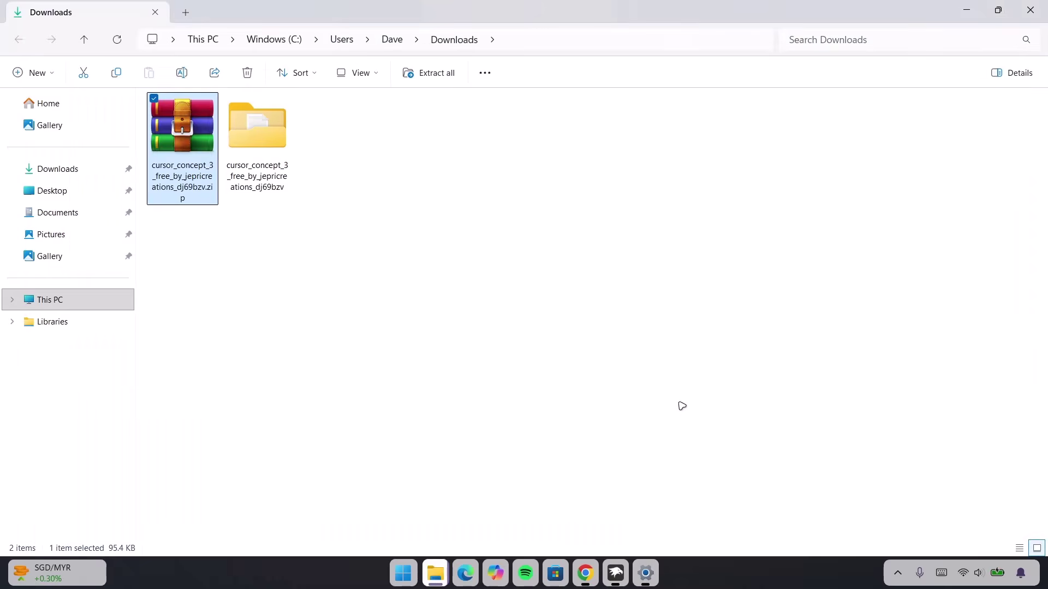
Switch to Chrome, download the Free Cursors Pack from DeviantArt, and return to the Downloads folder.
left_click(588, 575)
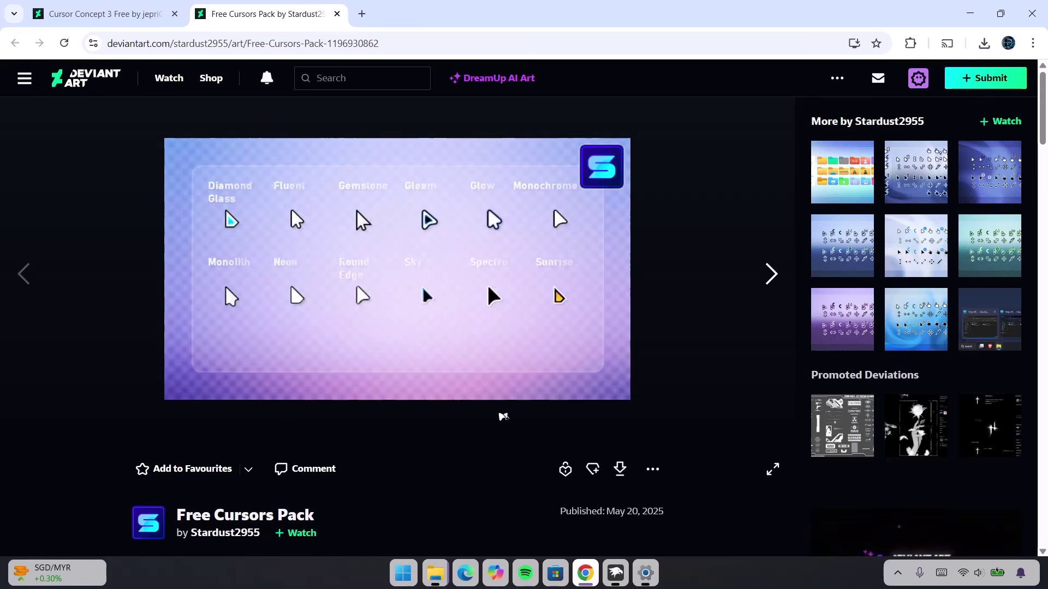
left_click(614, 463)
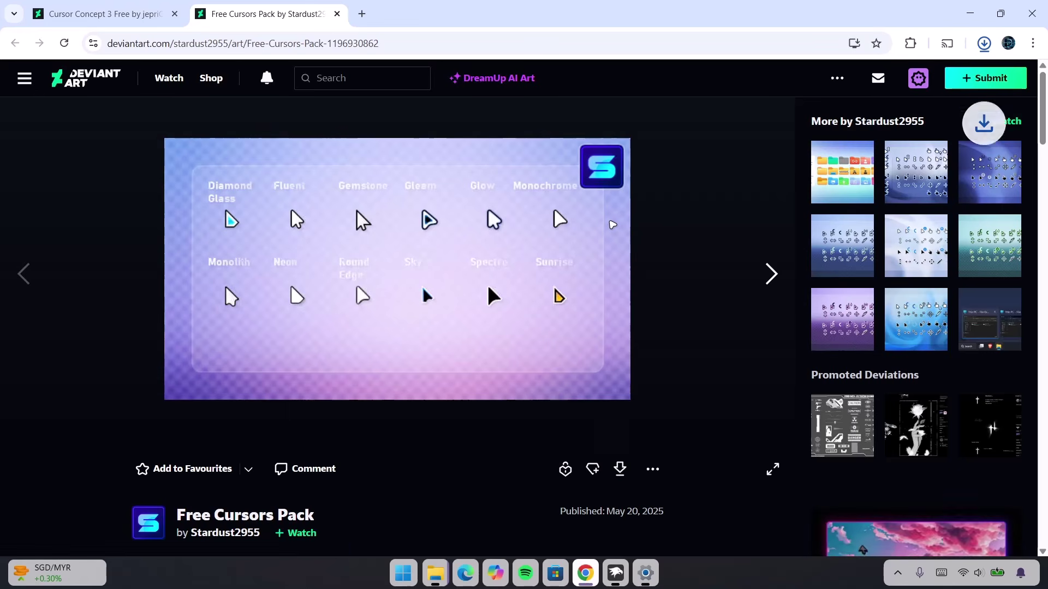
mouse_move(435, 573)
left_click(408, 519)
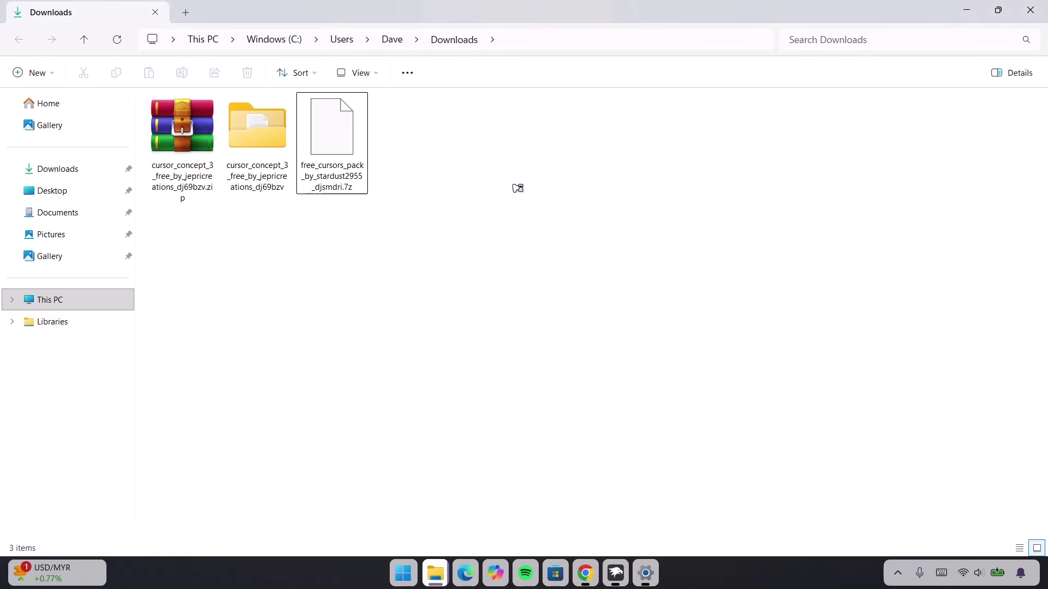
Extract the Free Cursors Pack 7z archive to its suggested folder and open Fluent v3 Light Blue within Fluent v3 Cursors.
left_click(329, 138)
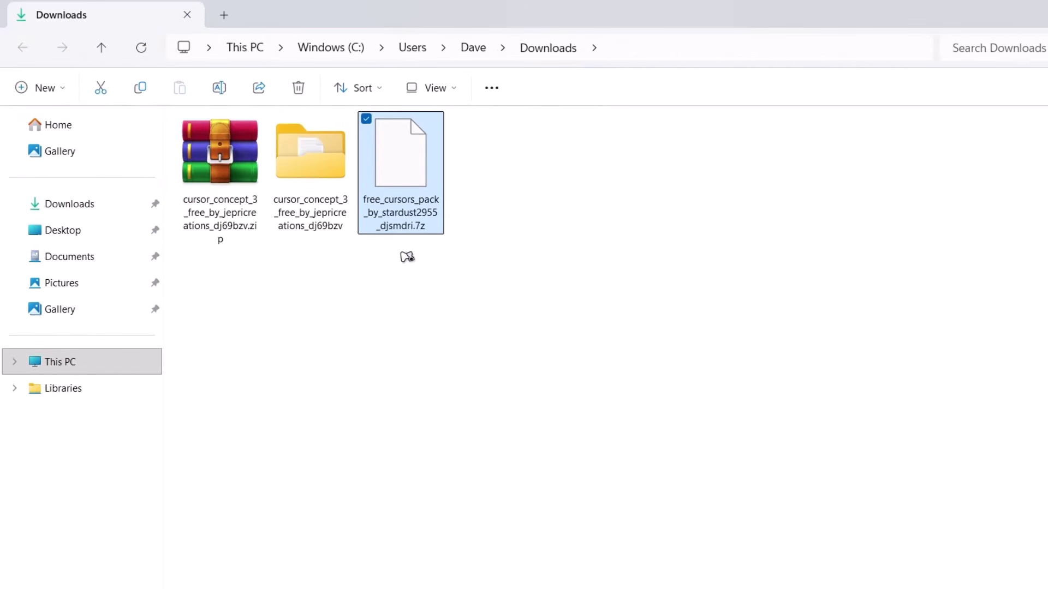
right_click(392, 173)
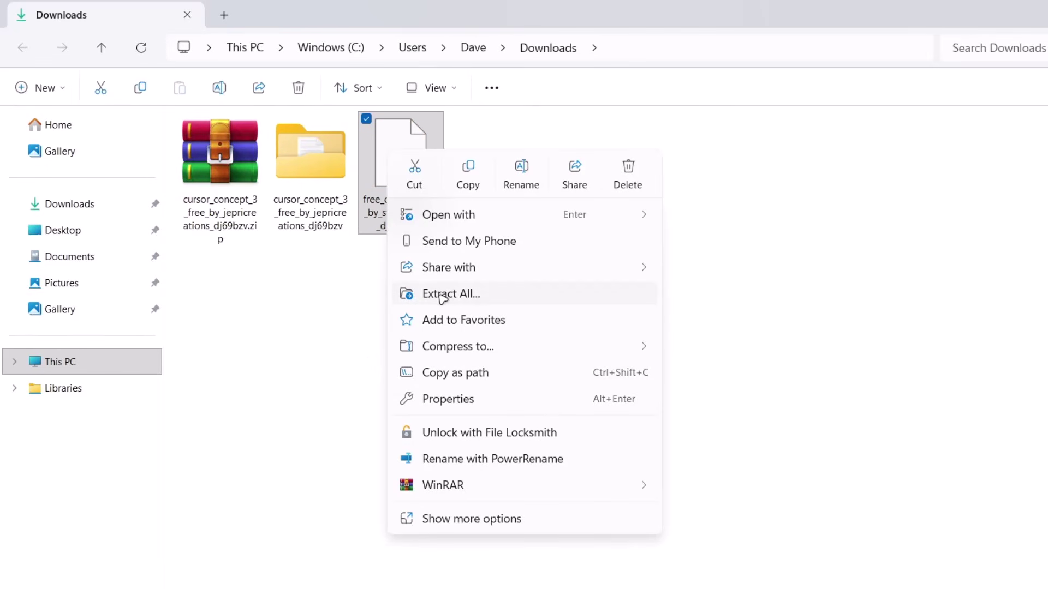
left_click(469, 294)
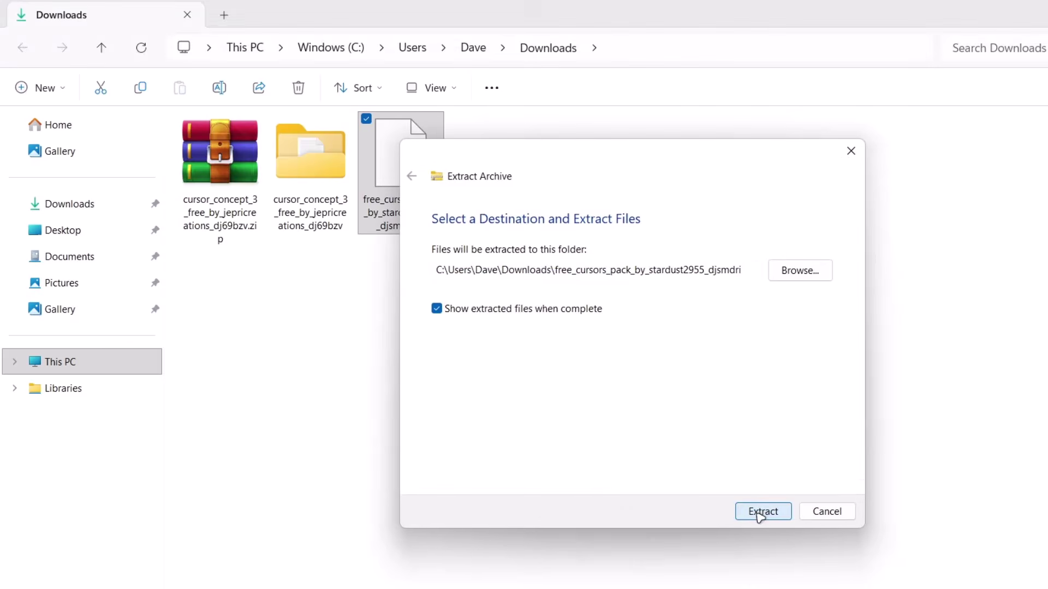
left_click(763, 511)
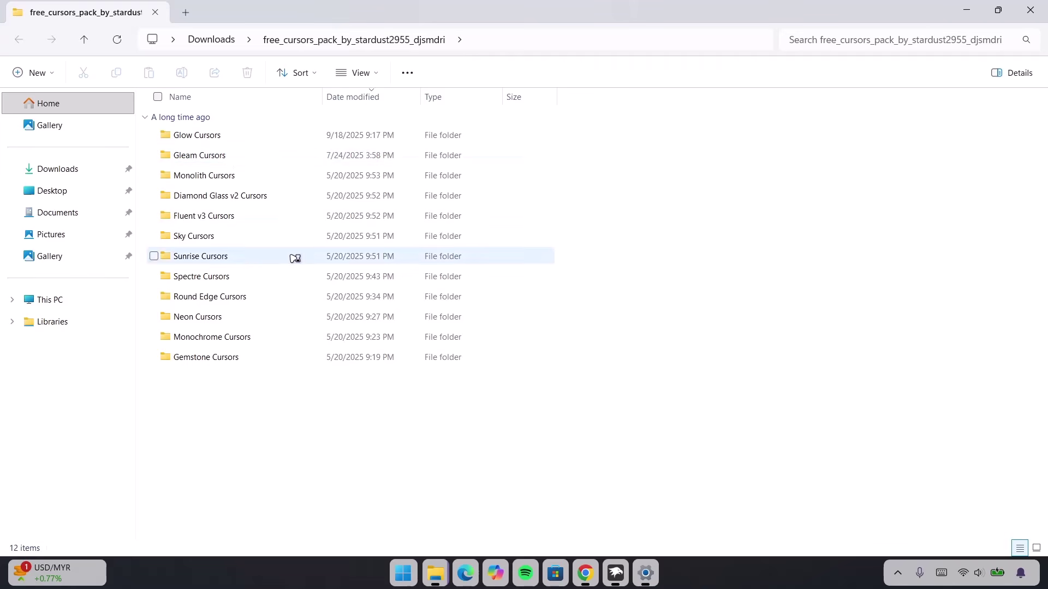
double_click(213, 217)
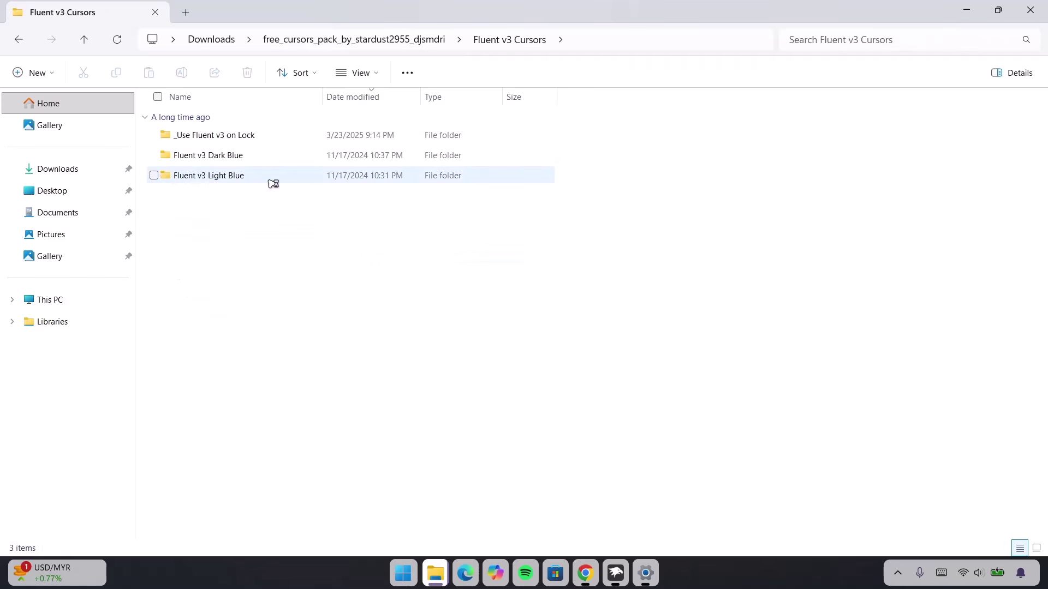
double_click(214, 179)
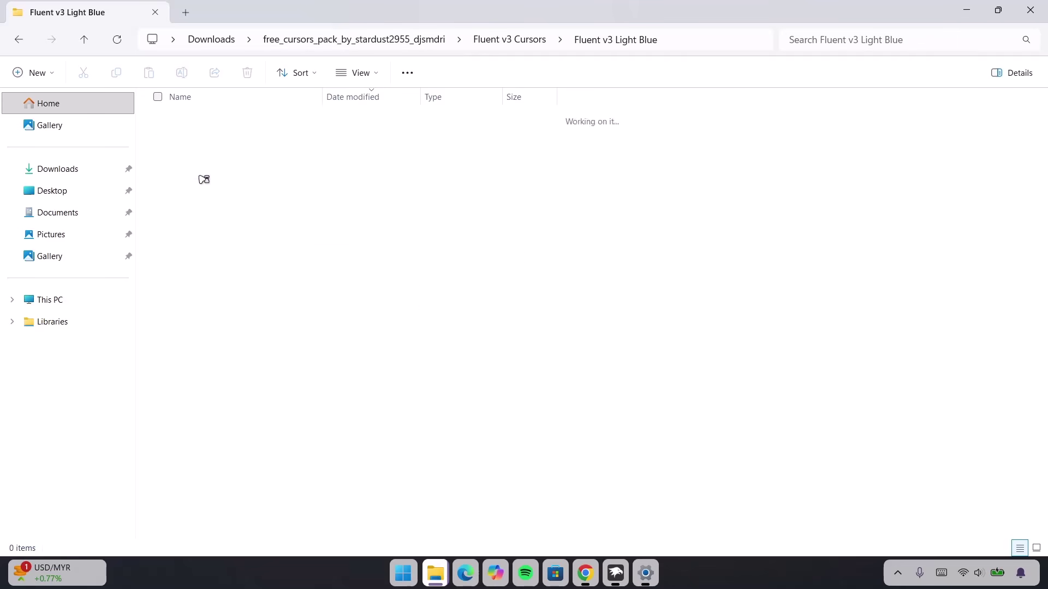
Install the Fluent v3 Light Blue cursors from Install.inf and apply the Fluent v3 (light blue) scheme, replacing the existing scheme of that name.
left_click(198, 480)
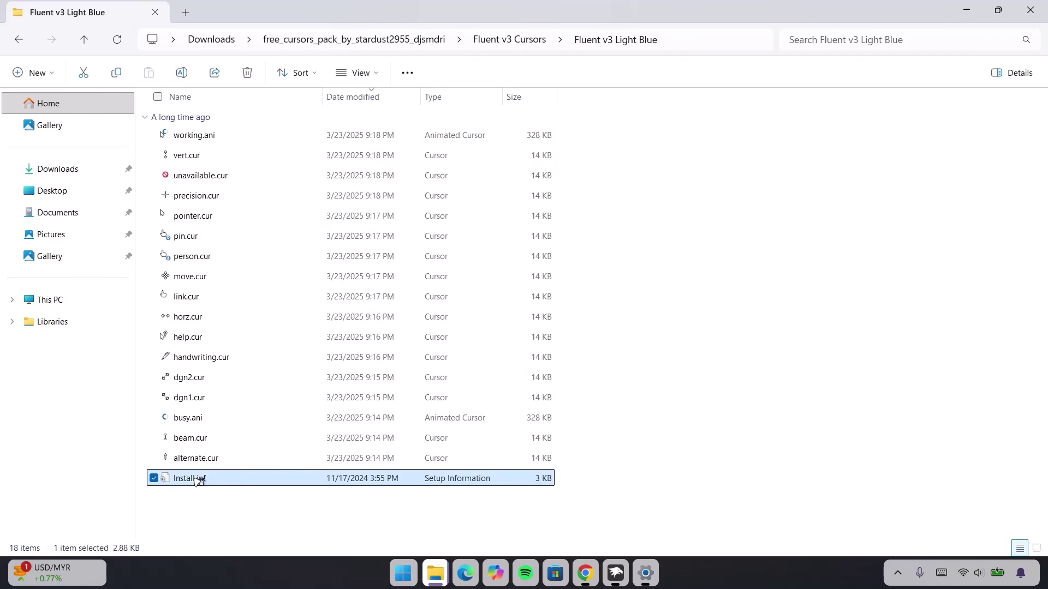
right_click(202, 478)
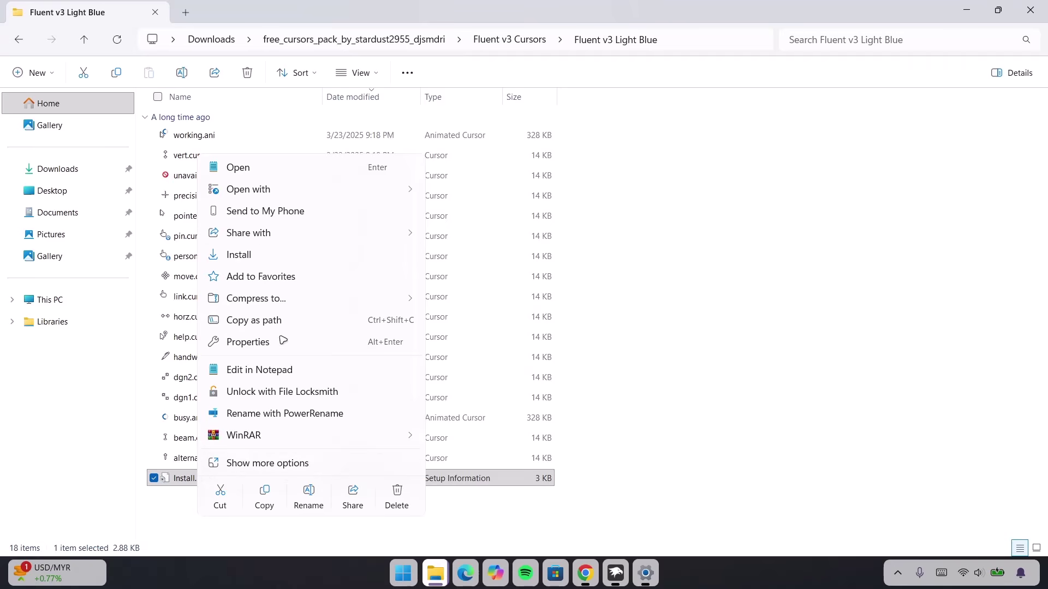
left_click(247, 256)
left_click(567, 304)
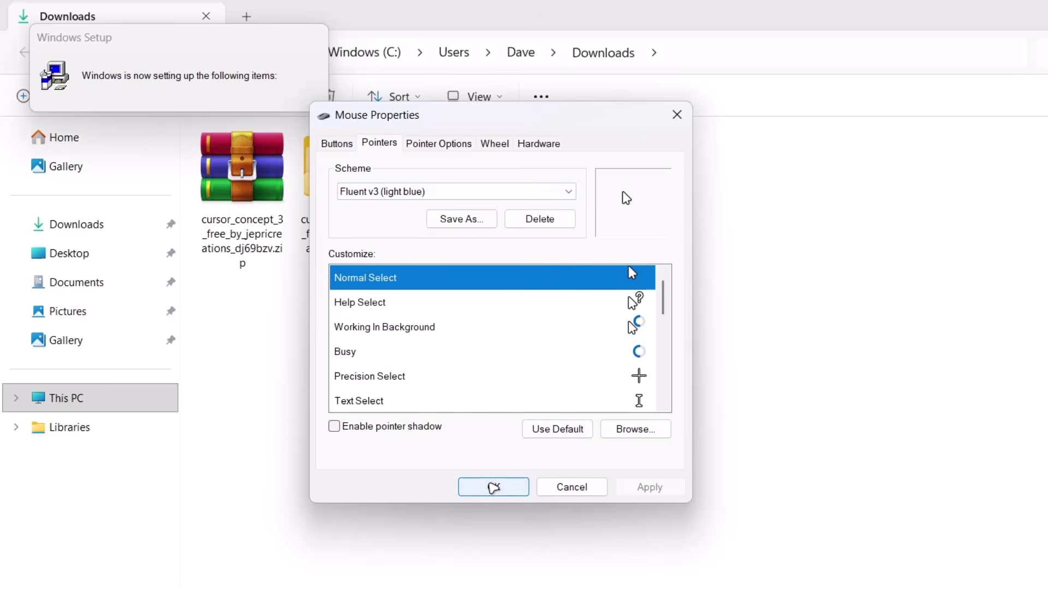
left_click(495, 489)
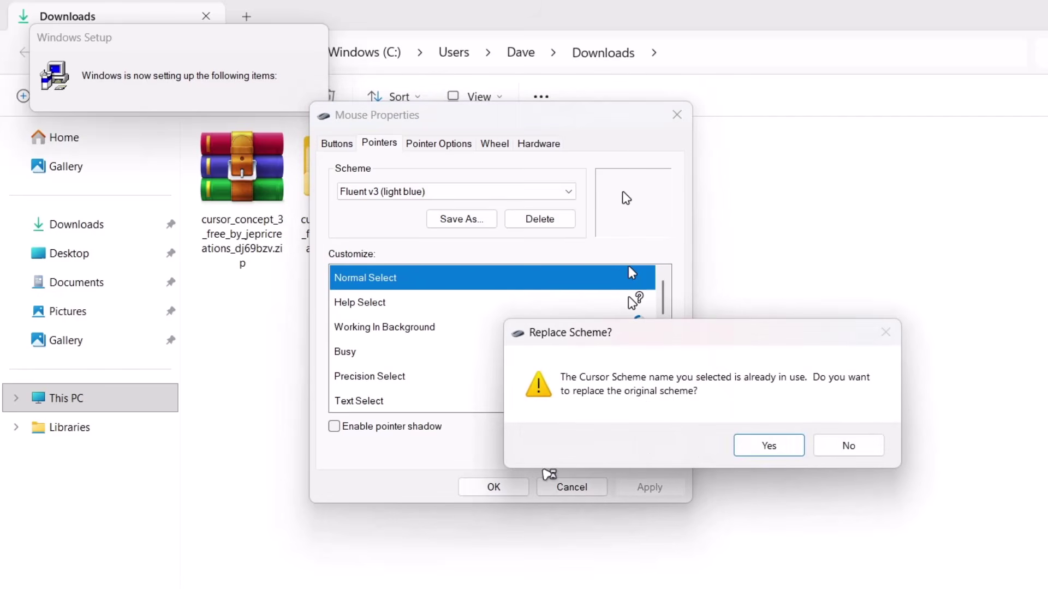
left_click(772, 445)
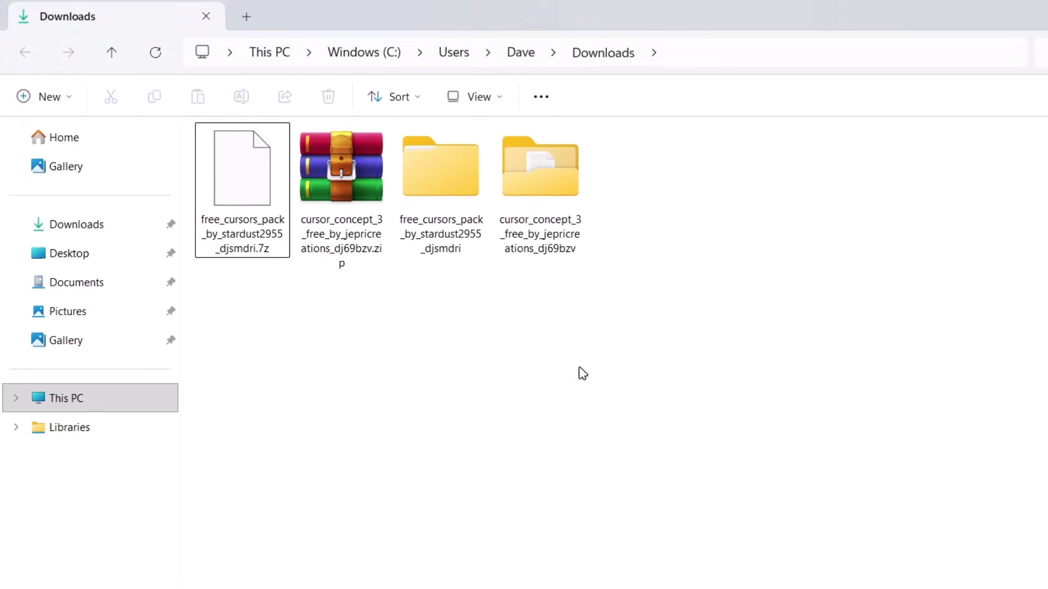
Install the Glow Dark Blue cursors from the pack's Glow Cursors folder and apply the Glow (dark blue) scheme, replacing the existing one.
double_click(450, 170)
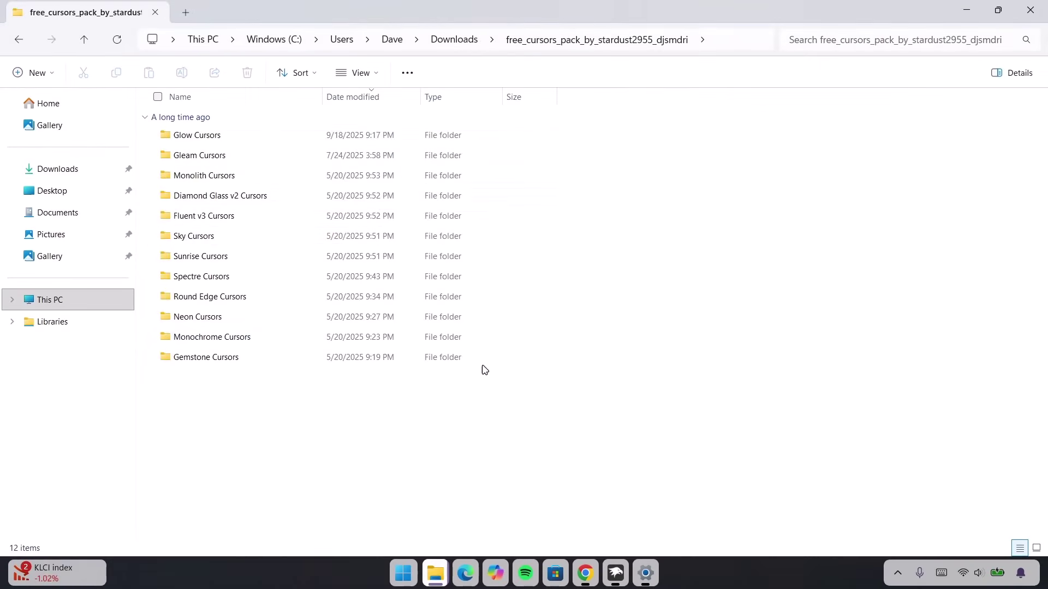
double_click(207, 135)
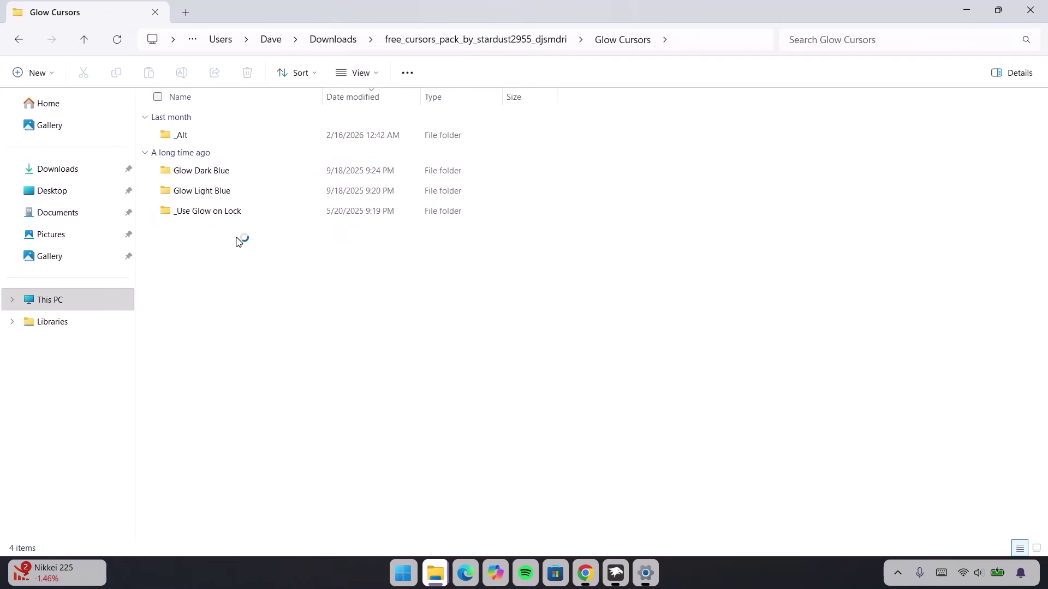
double_click(209, 172)
right_click(192, 479)
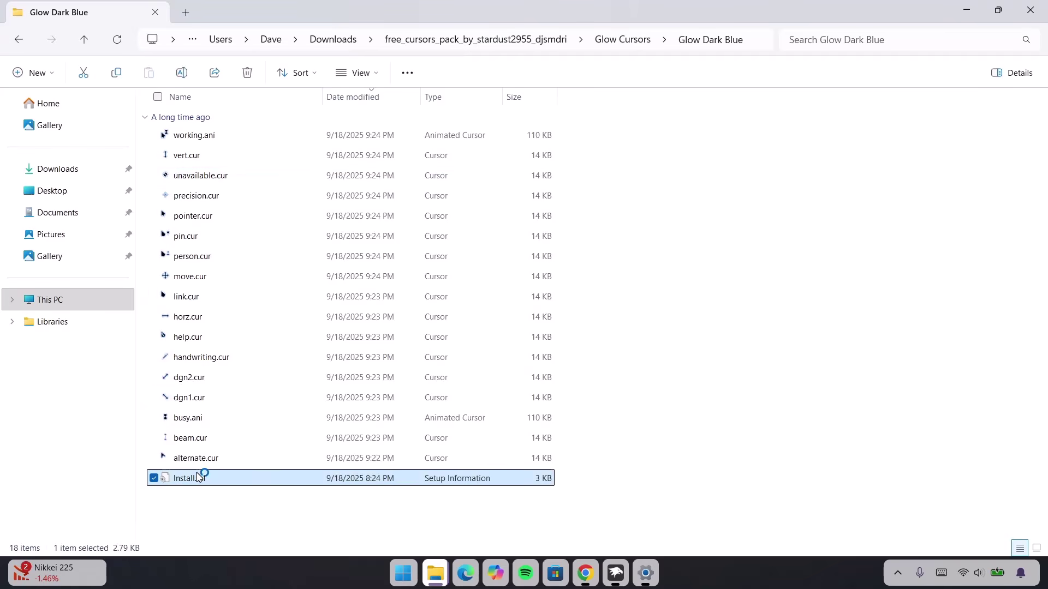
left_click(280, 251)
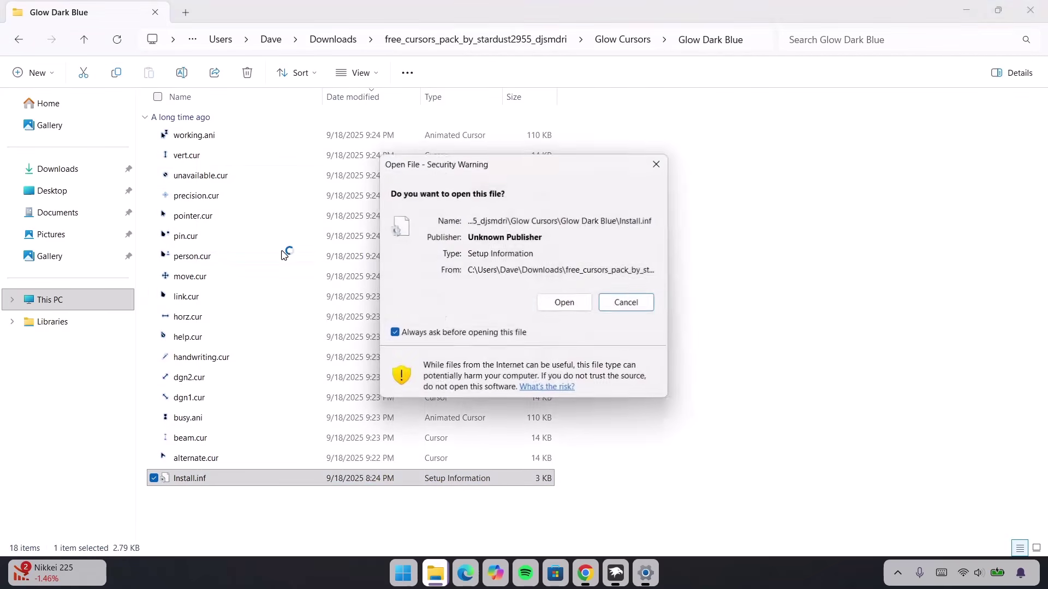
left_click(565, 302)
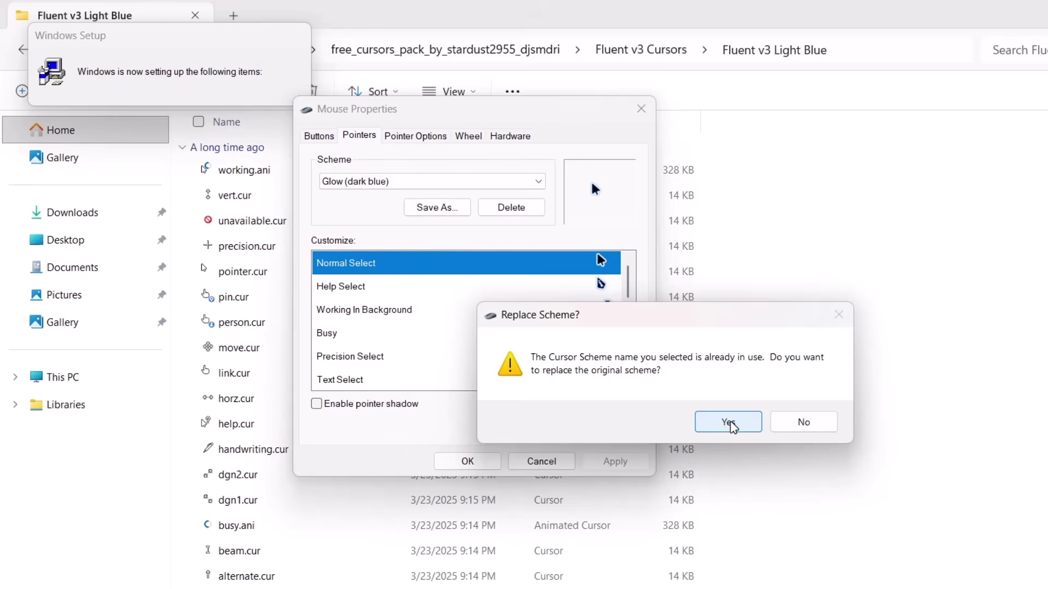
left_click(729, 422)
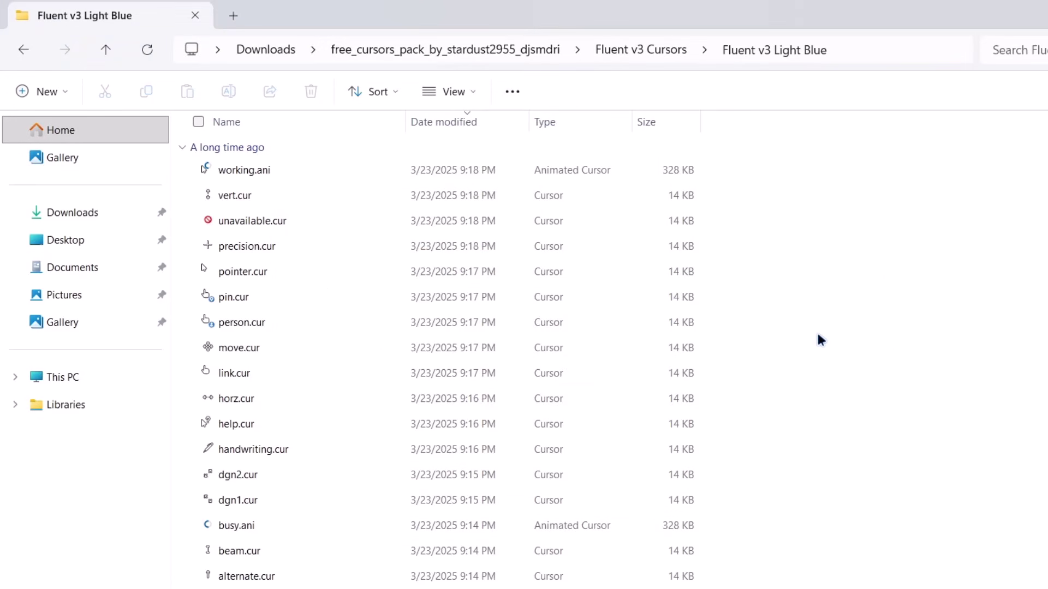
Install the Neon Light Cyan cursors from the pack's Neon Cursors folder and apply the Neon (light cyan) scheme, replacing the existing one.
left_click(21, 49)
left_click(25, 48)
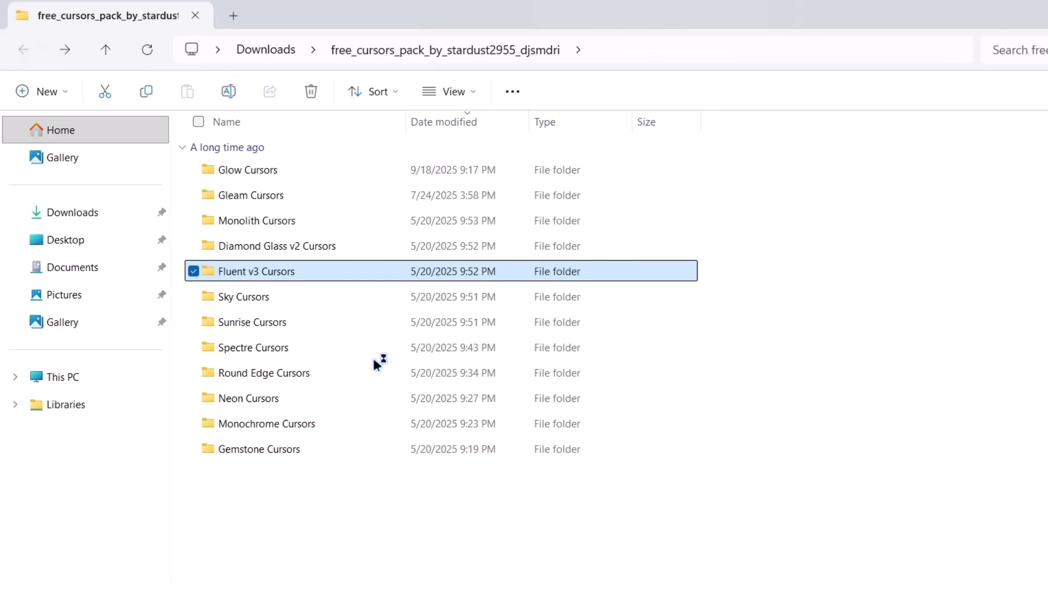
double_click(286, 400)
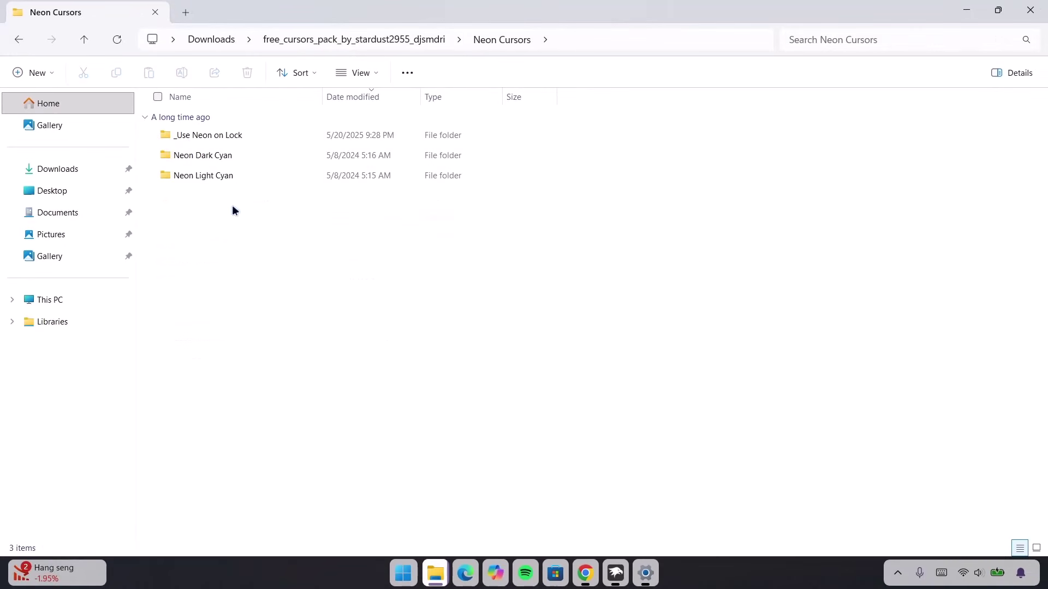
double_click(223, 176)
left_click(224, 478)
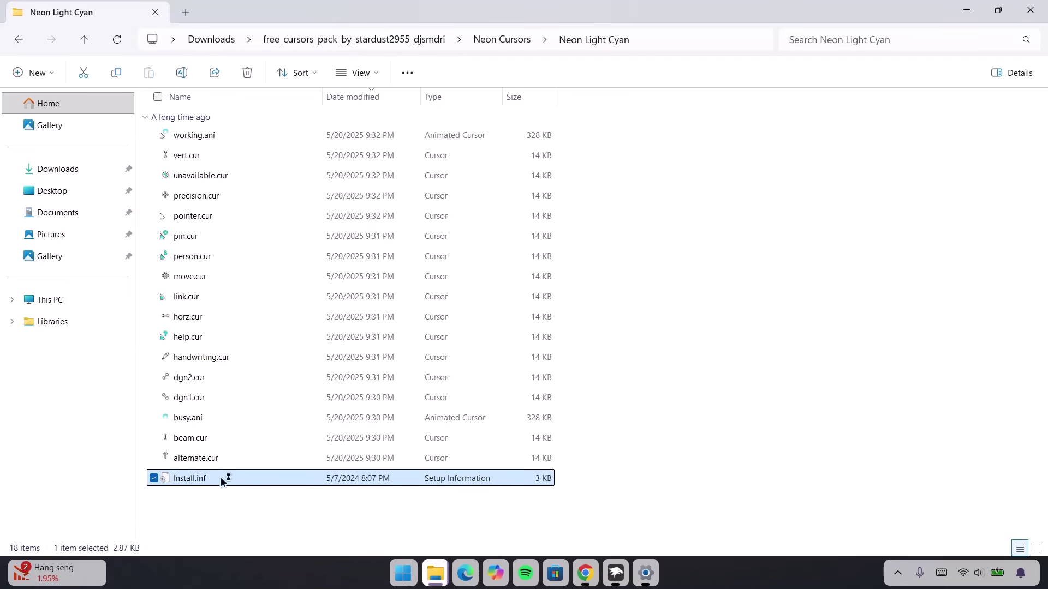
right_click(222, 480)
left_click(270, 257)
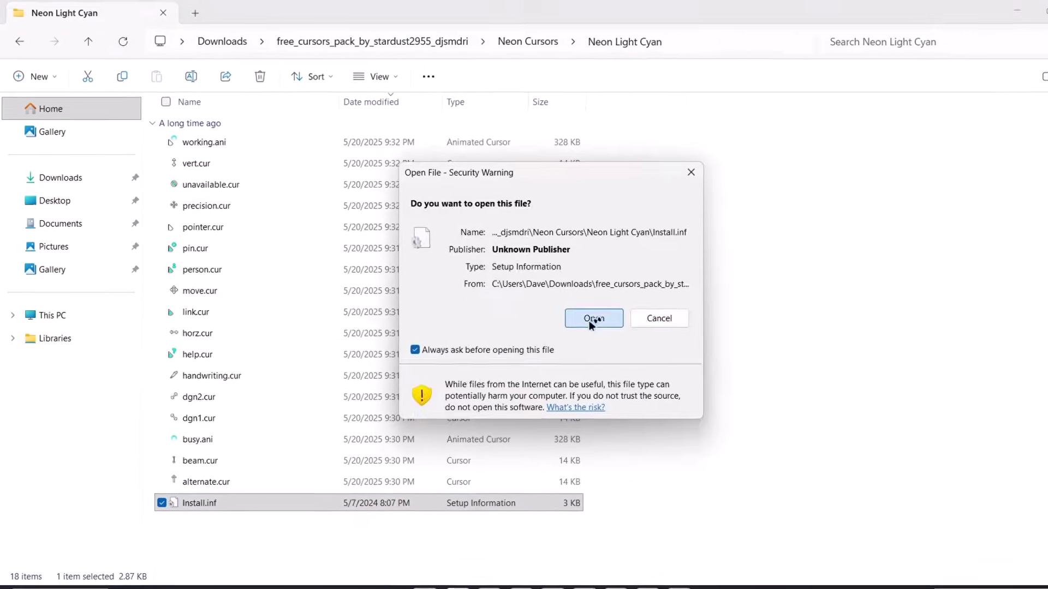
left_click(561, 300)
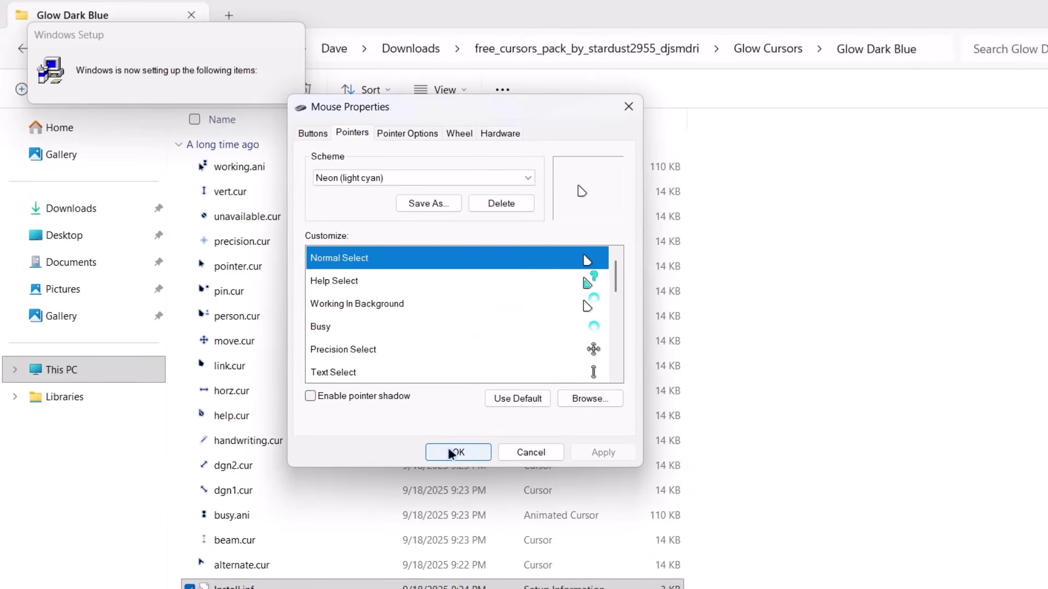
left_click(453, 452)
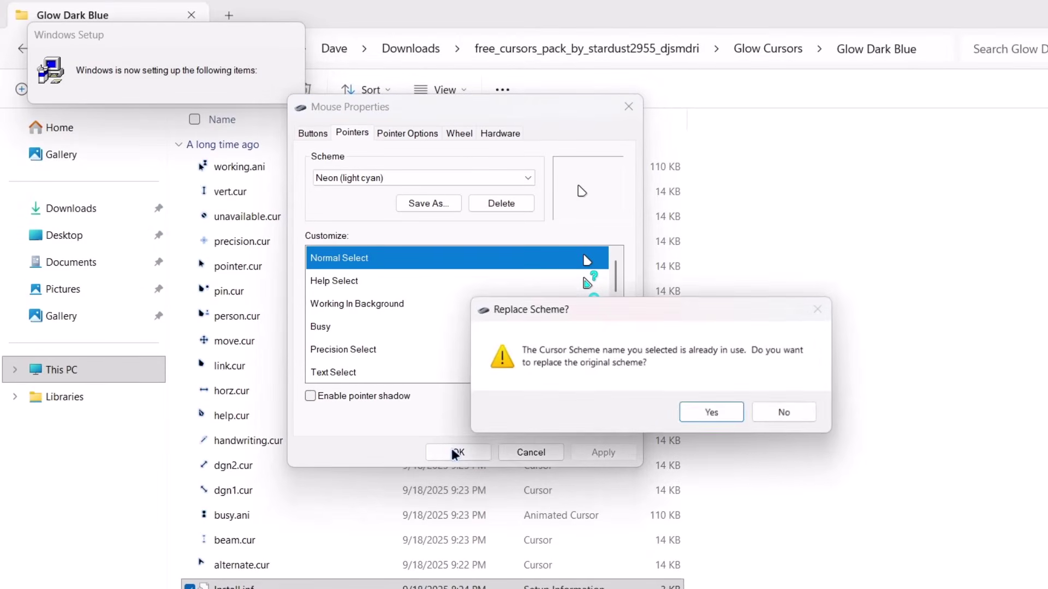
left_click(712, 412)
right_click(802, 302)
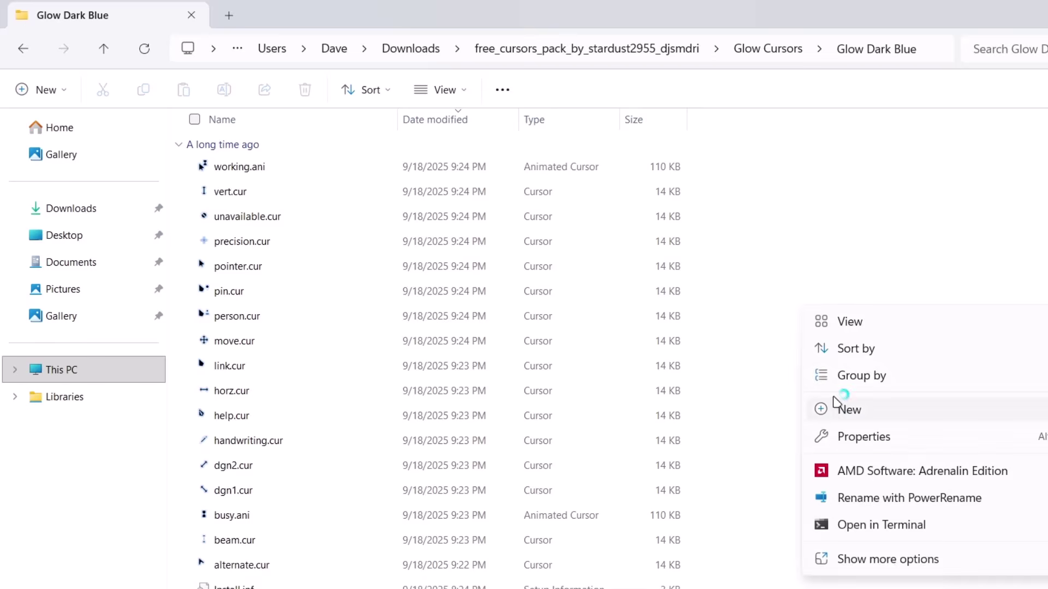
left_click(853, 244)
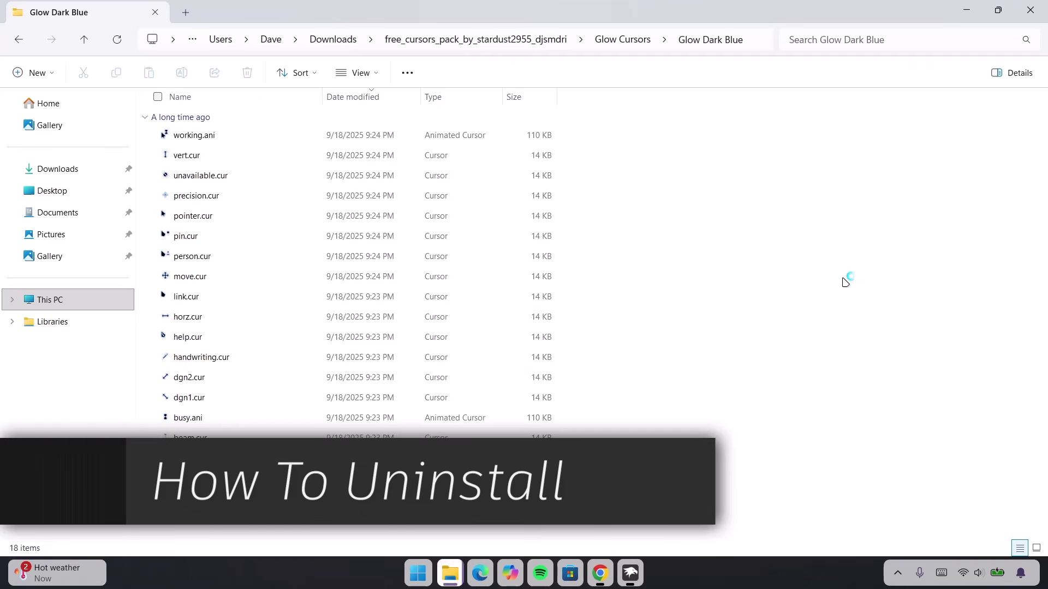
Search Windows for "mouse", open the additional mouse settings from the Mouse settings page, and show the pointer schemes.
key("super")
left_click(386, 78)
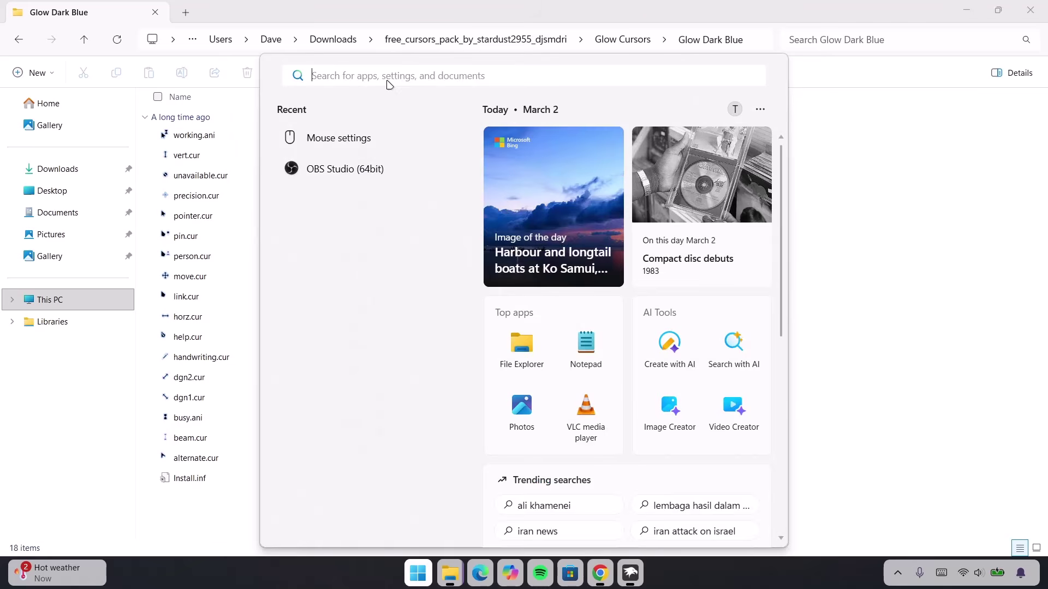
type("mouse")
key("Return")
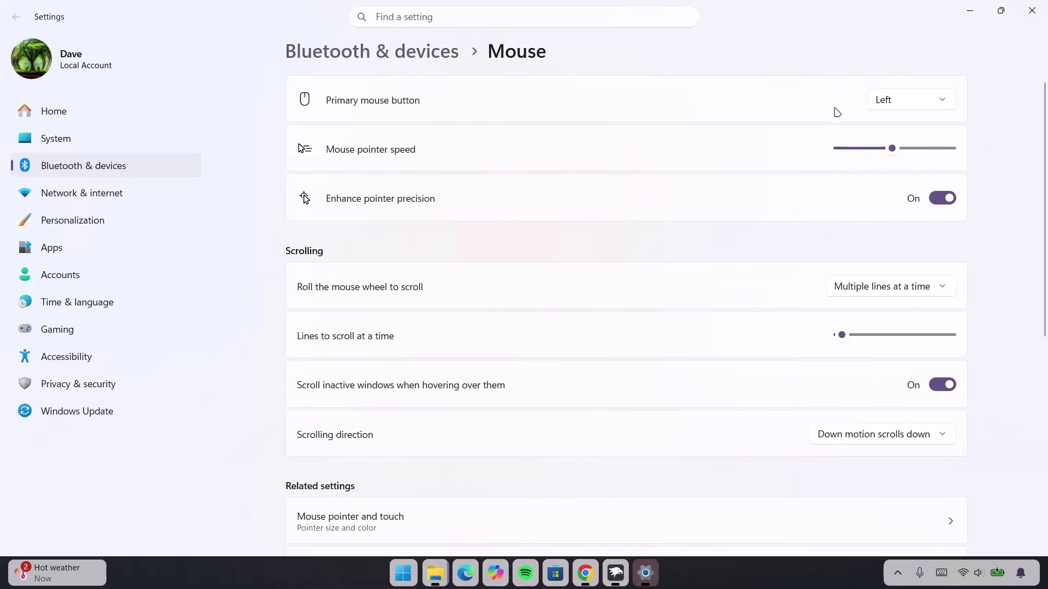
scroll(566, 308, "down", 7)
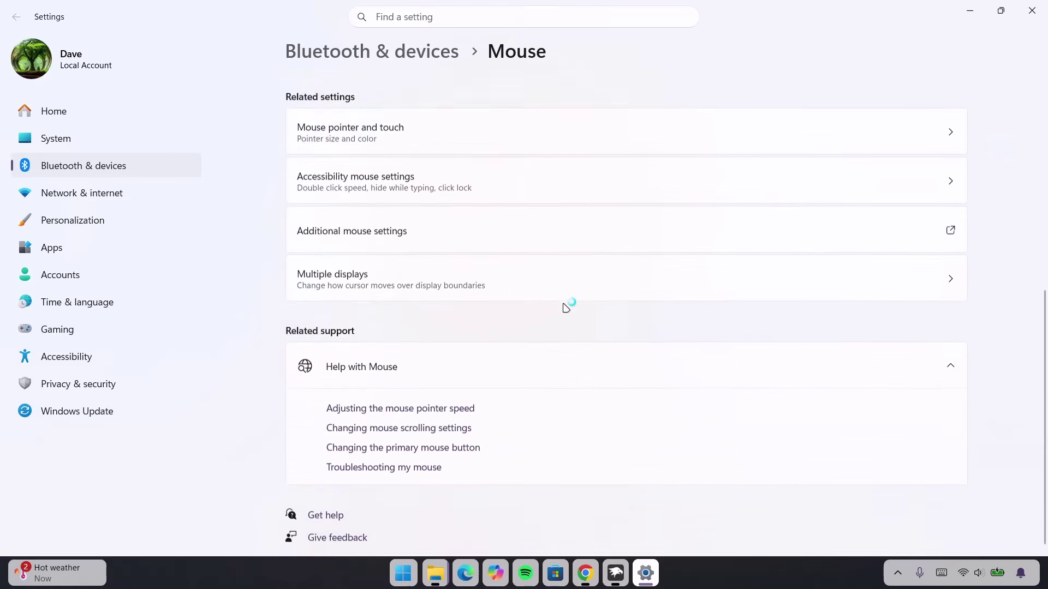
scroll(571, 304, "up", 3)
left_click(385, 365)
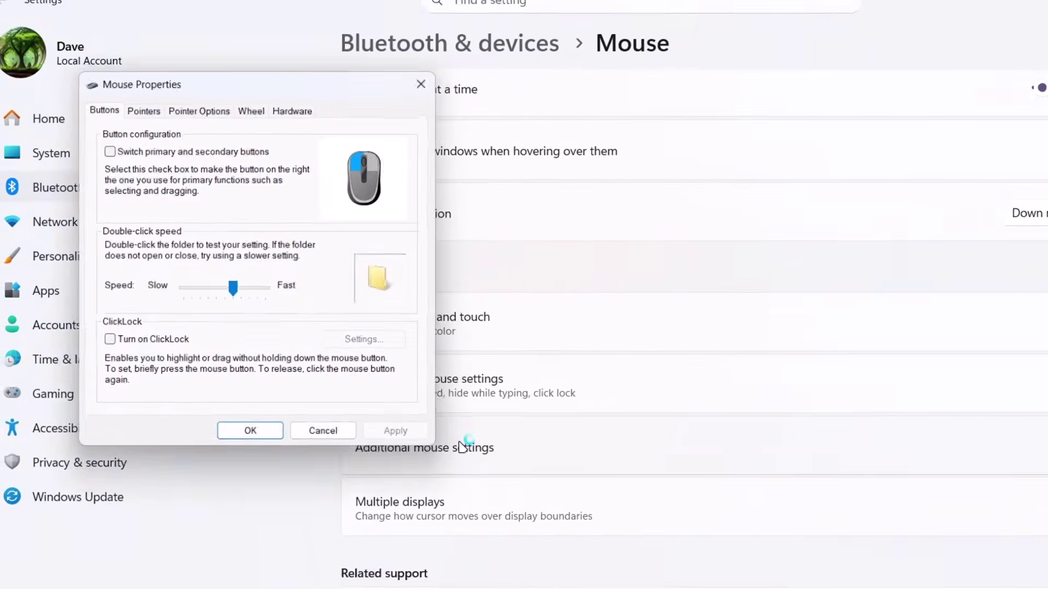
left_click(128, 103)
Remove the ComixCursors Black and Red scheme from the system and delete its folder from the Cursors directory.
left_click(249, 158)
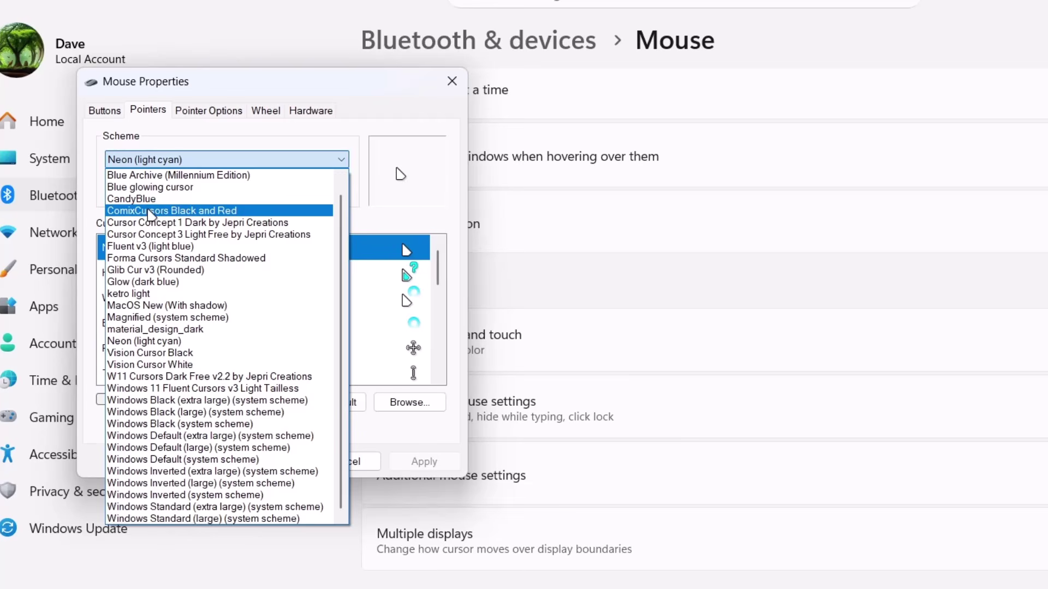
left_click(150, 212)
left_click(319, 190)
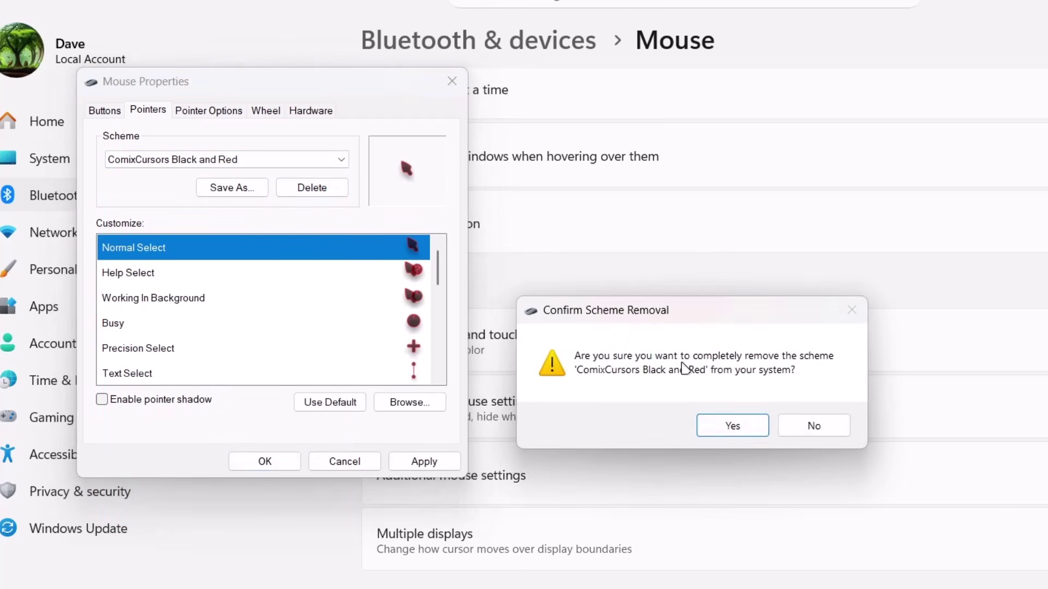
left_click(734, 428)
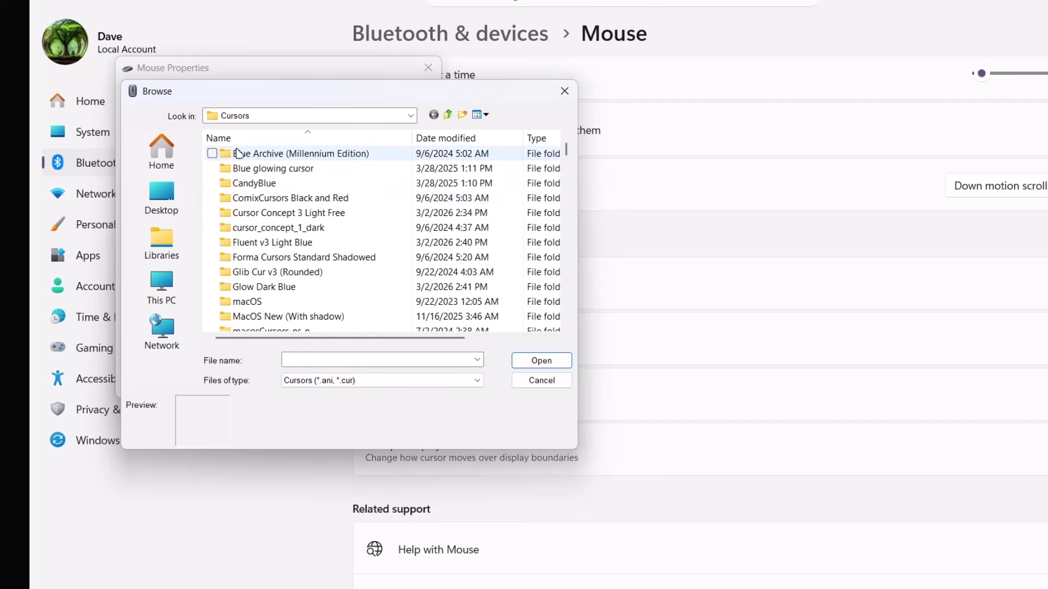
right_click(257, 203)
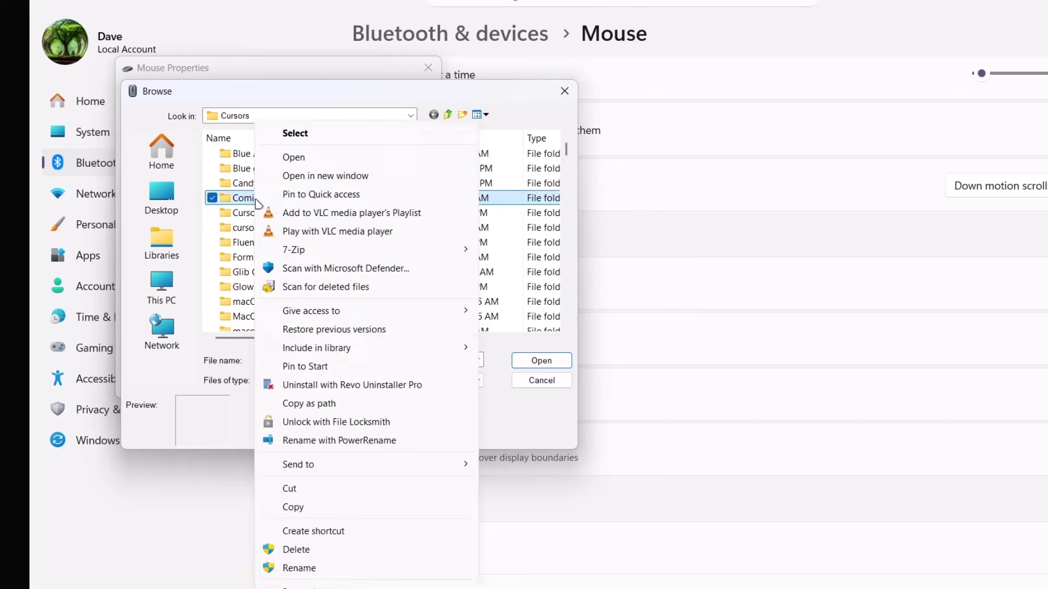
left_click(331, 552)
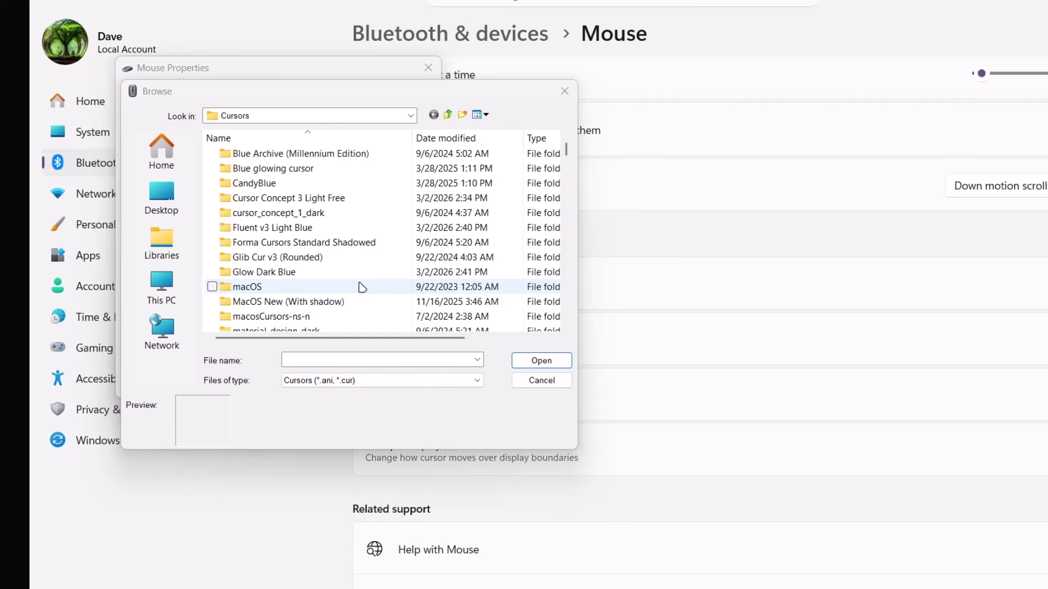